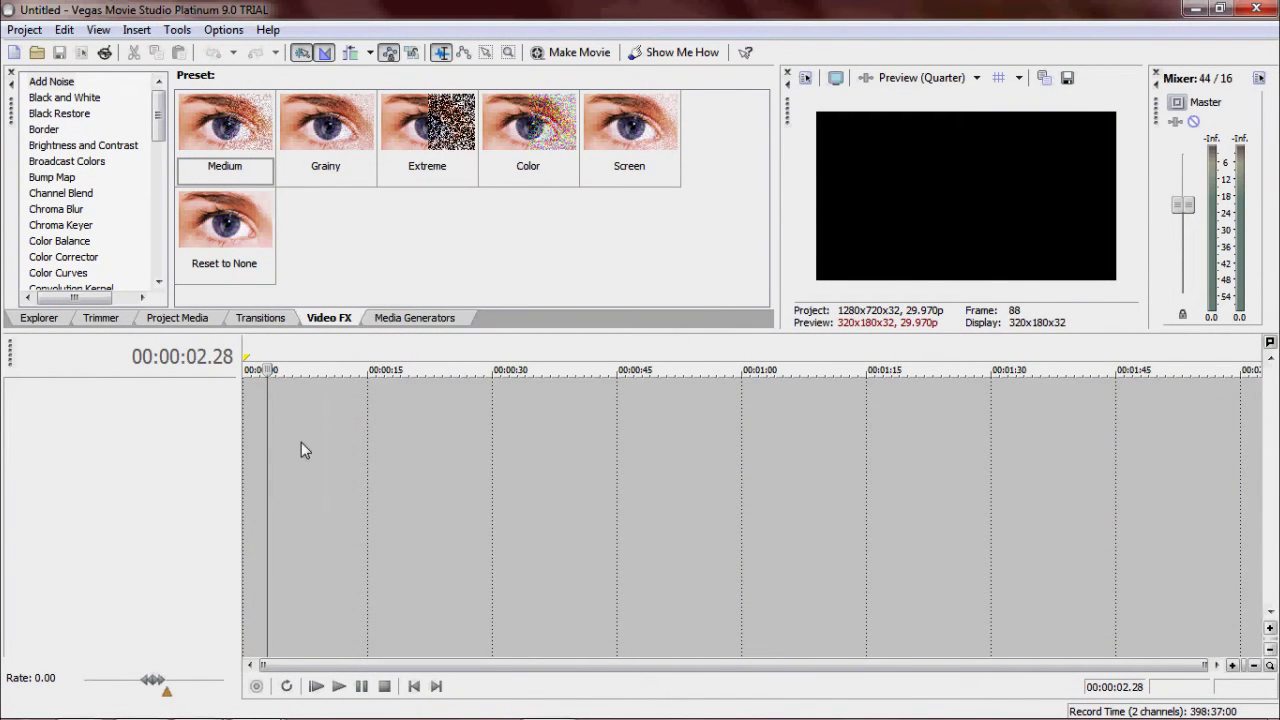
# Scrub the playhead back and forth between about 21 and 24 seconds.
pyautogui.click(301, 442)
pyautogui.click(440, 450)
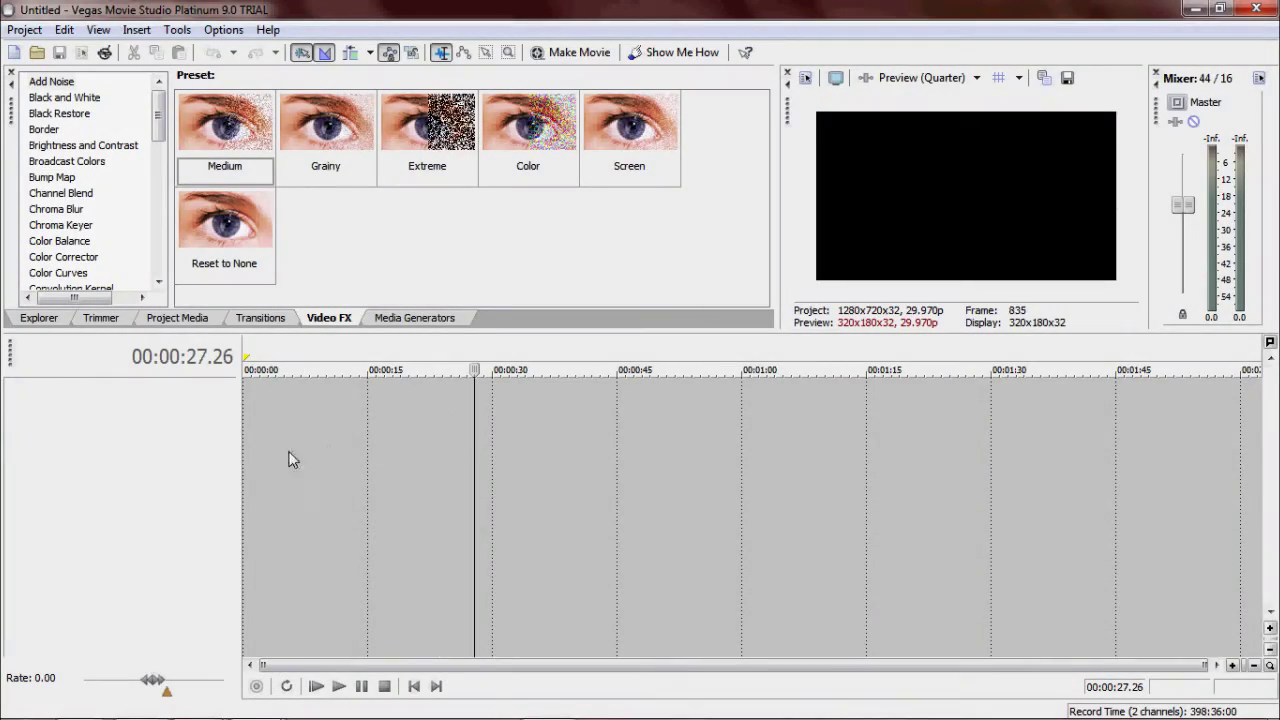
pyautogui.click(290, 459)
pyautogui.click(448, 449)
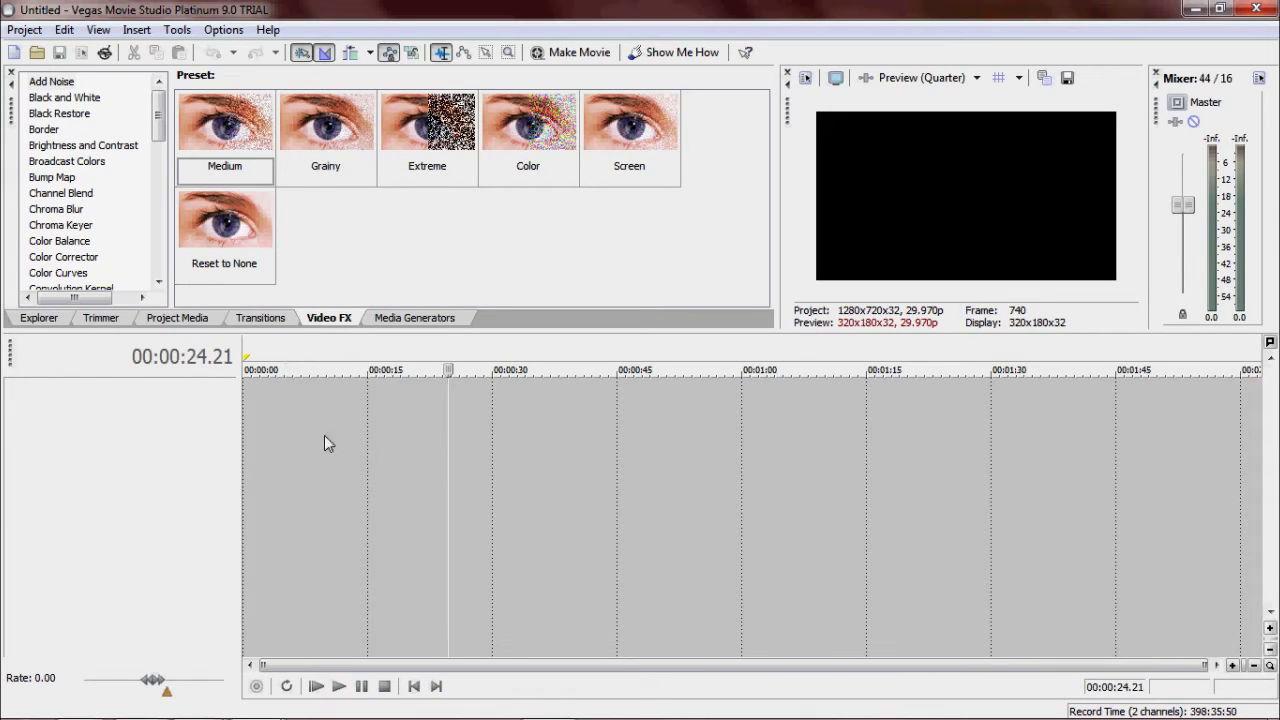
pyautogui.click(282, 443)
pyautogui.click(435, 435)
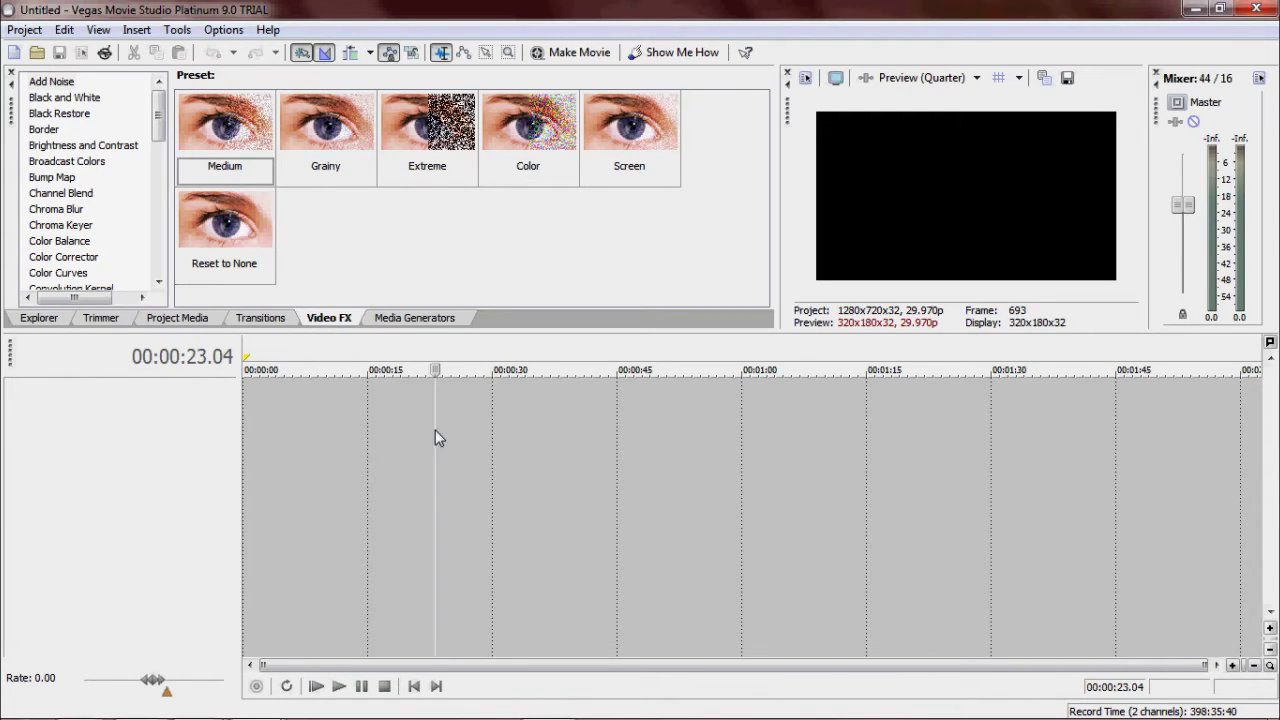
pyautogui.click(281, 465)
pyautogui.click(418, 457)
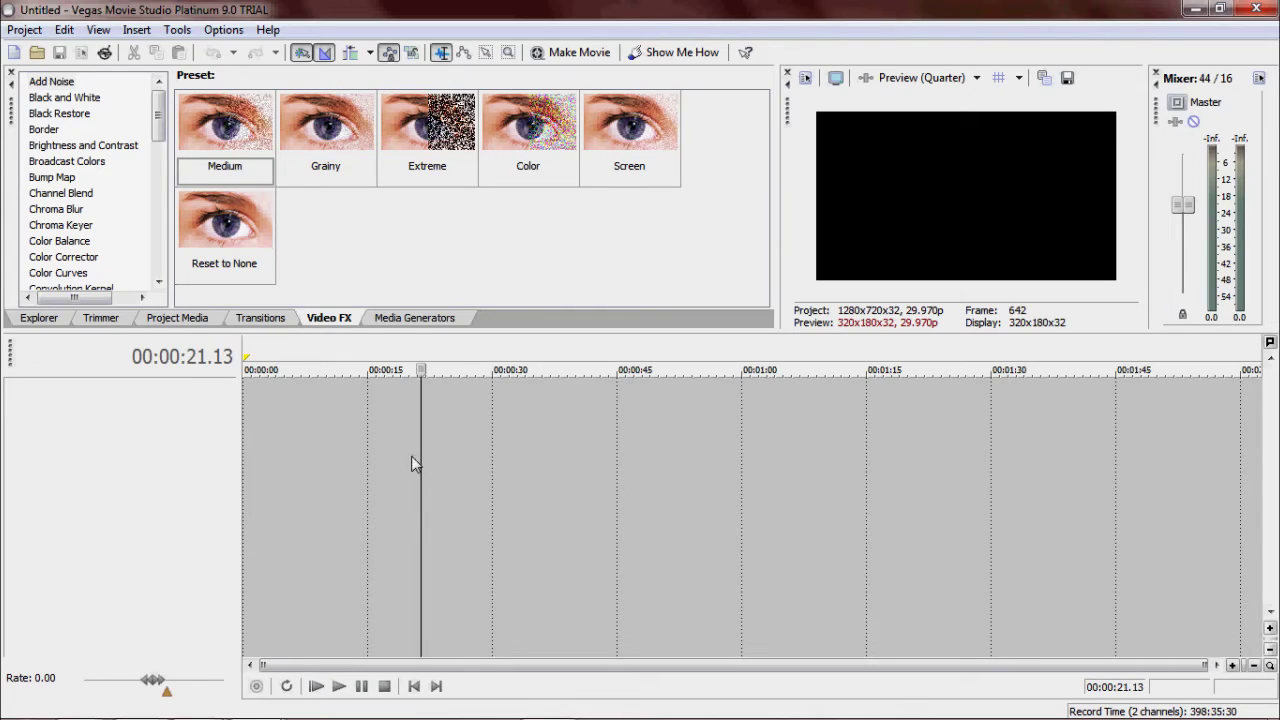
pyautogui.click(303, 464)
pyautogui.click(427, 456)
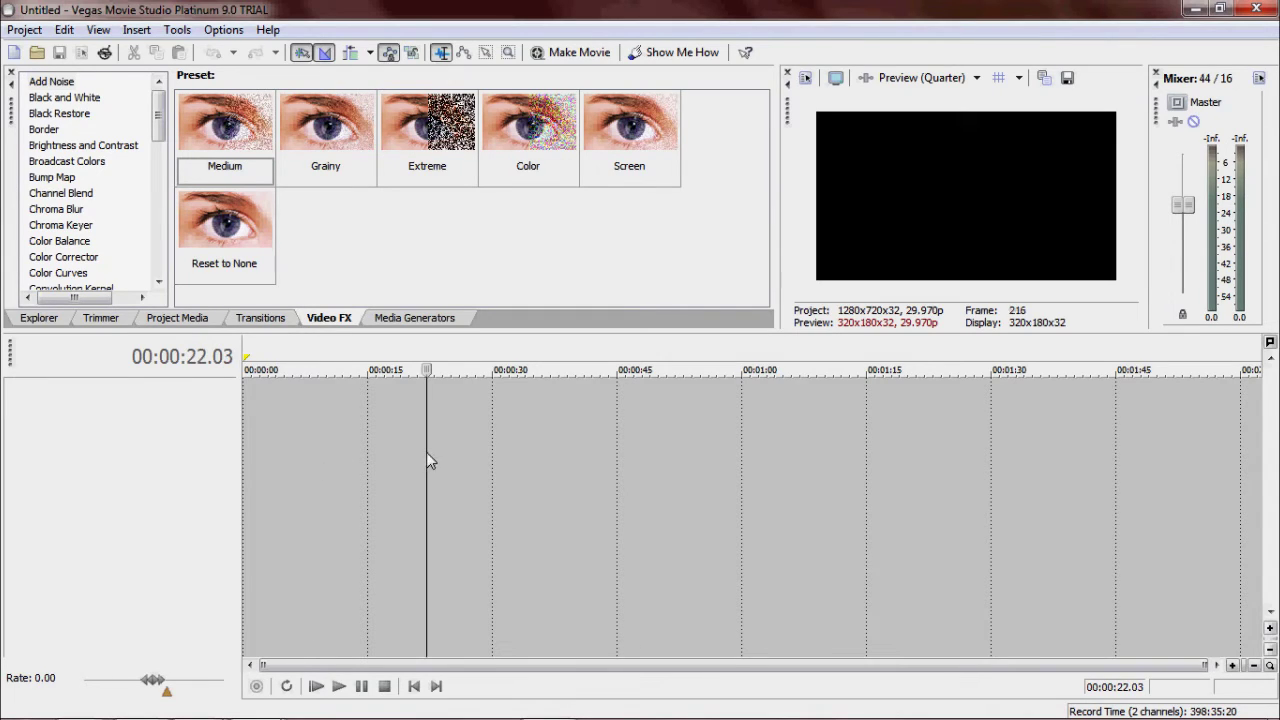
# Scrub the playhead back to about 7–8 seconds, then forward to about 23 seconds.
pyautogui.click(306, 463)
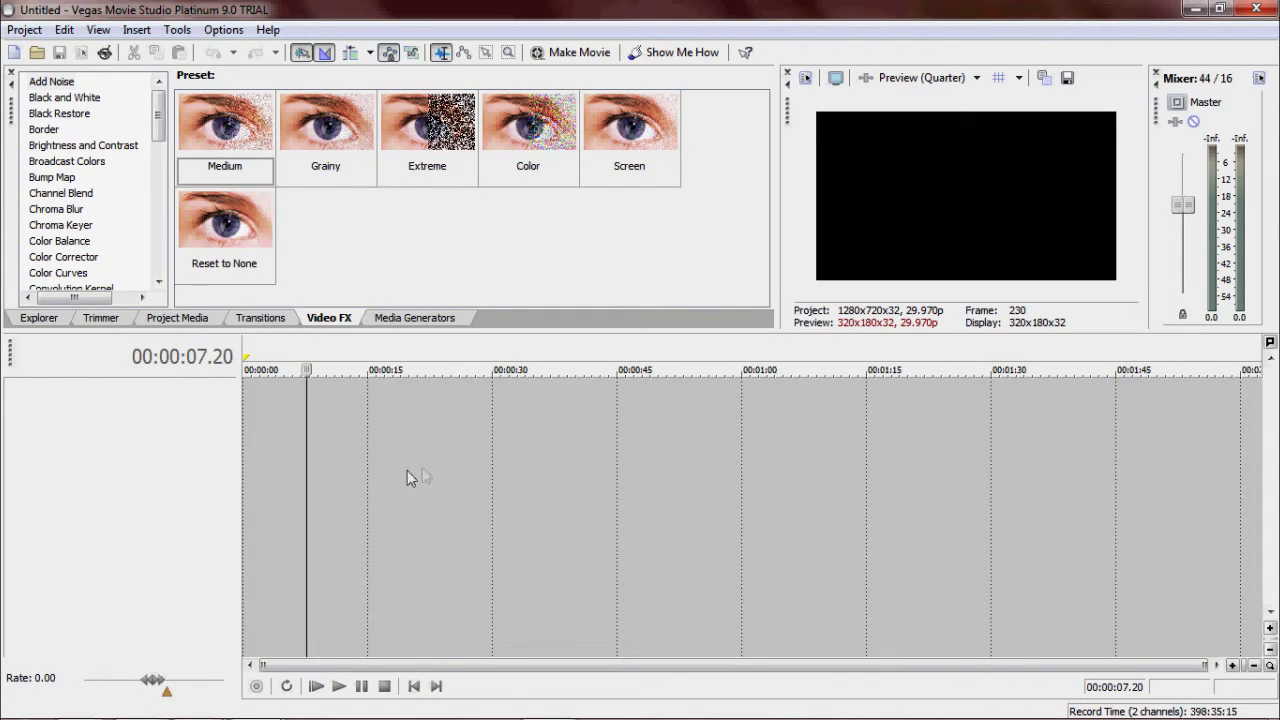
pyautogui.click(427, 470)
pyautogui.click(309, 472)
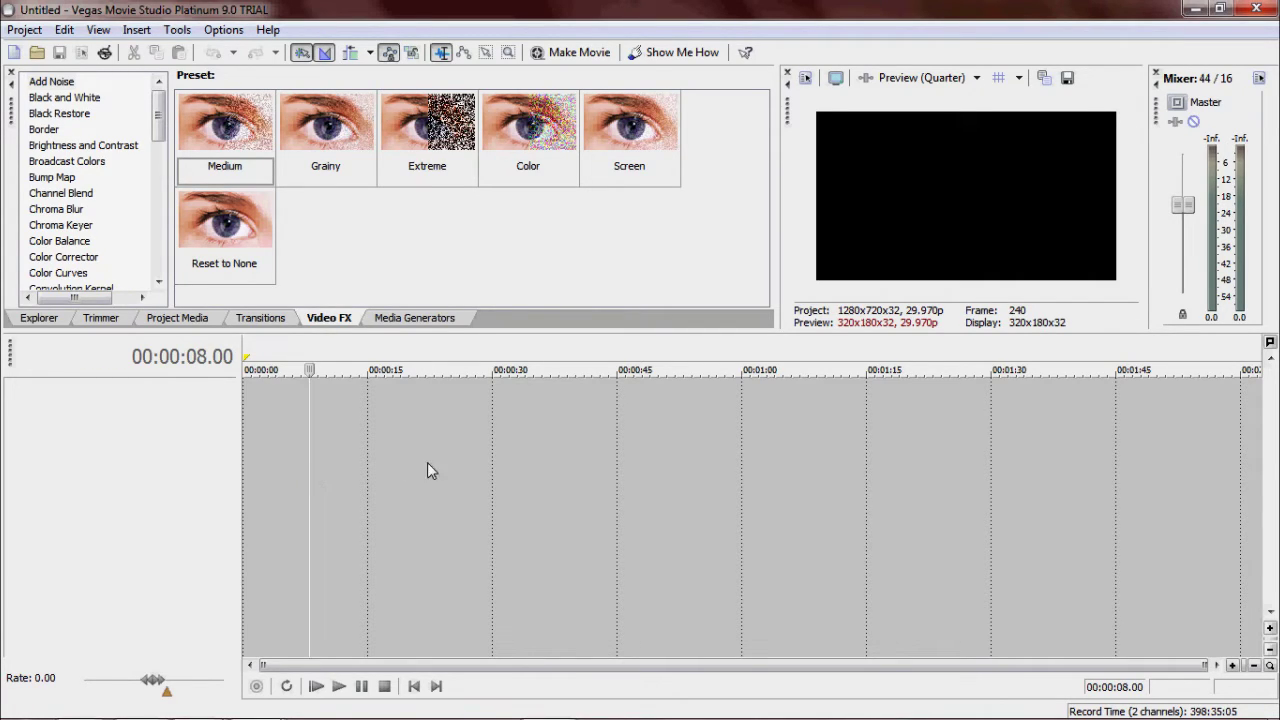
pyautogui.click(427, 470)
pyautogui.click(306, 476)
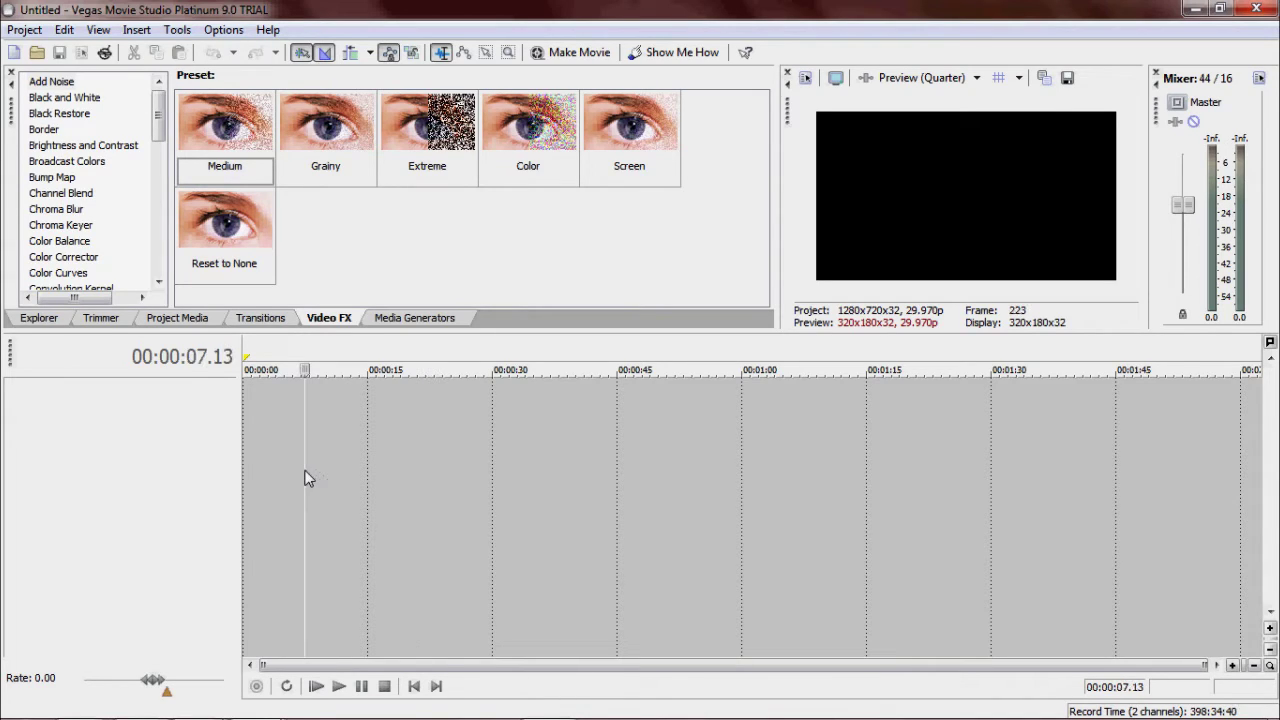
pyautogui.click(441, 476)
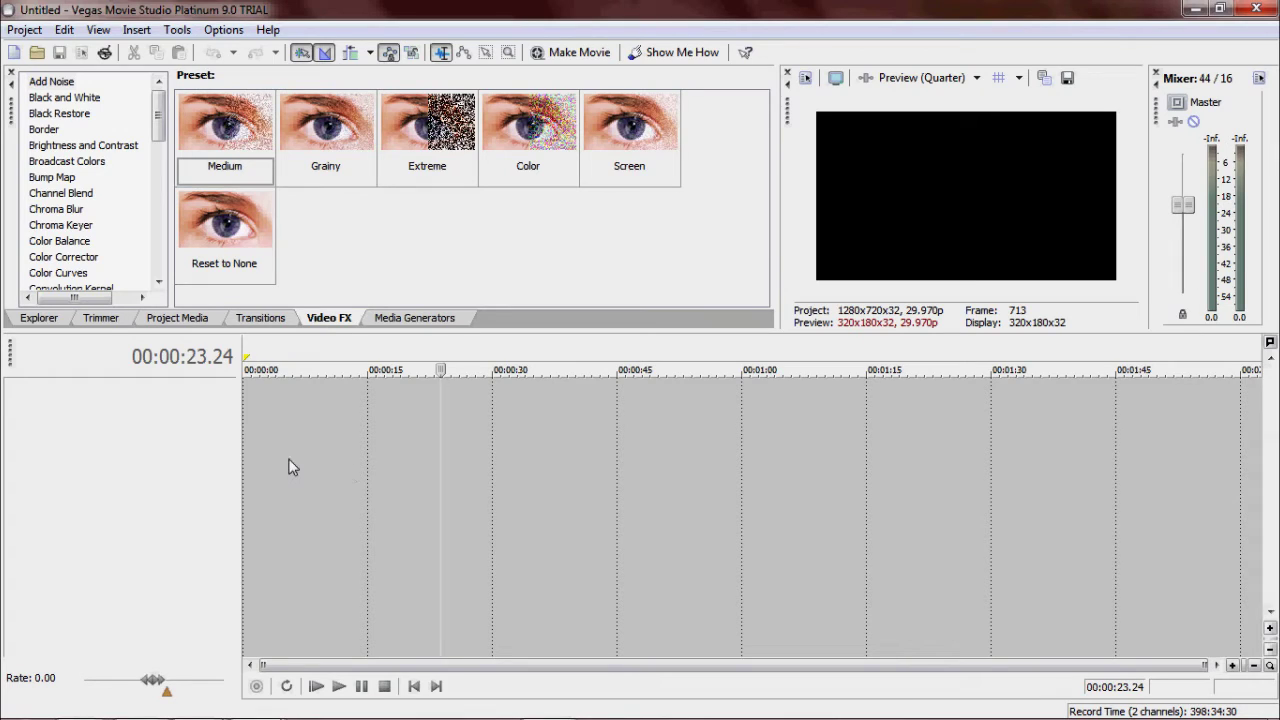
pyautogui.click(292, 467)
pyautogui.click(441, 477)
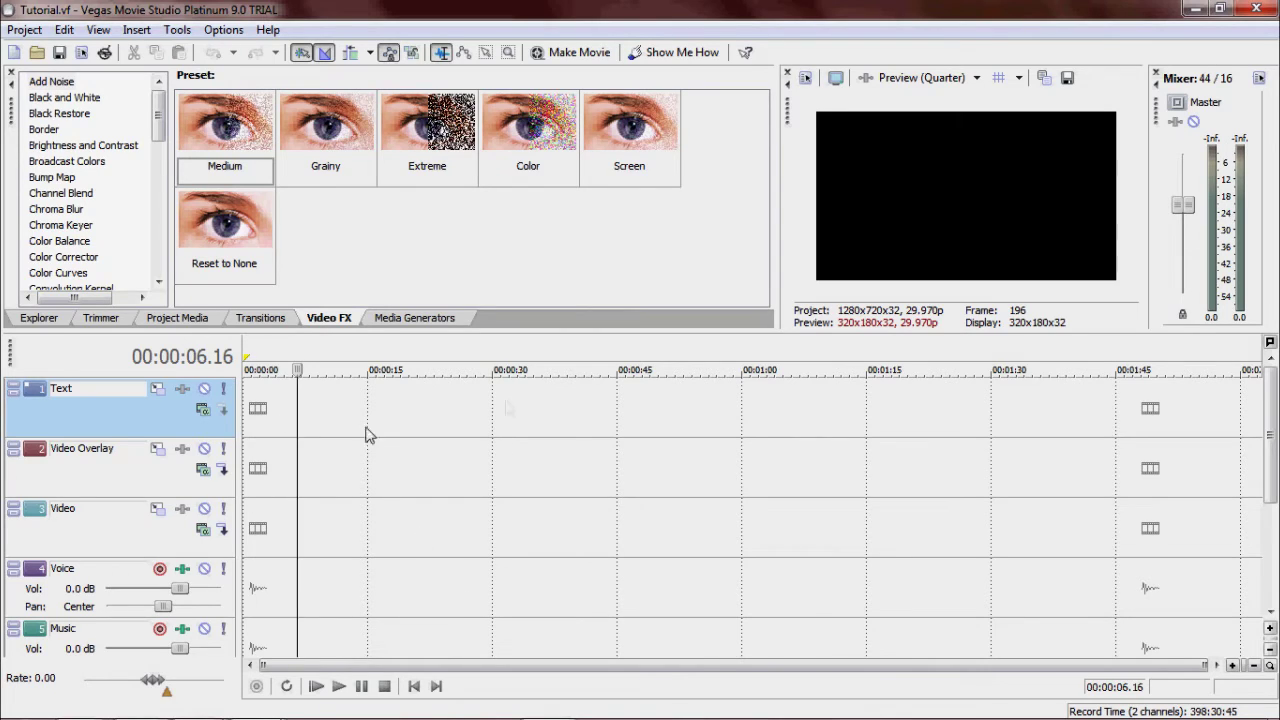
# Insert a text media event and replace Sample Text with 'M@ Productions'.
pyautogui.click(258, 127)
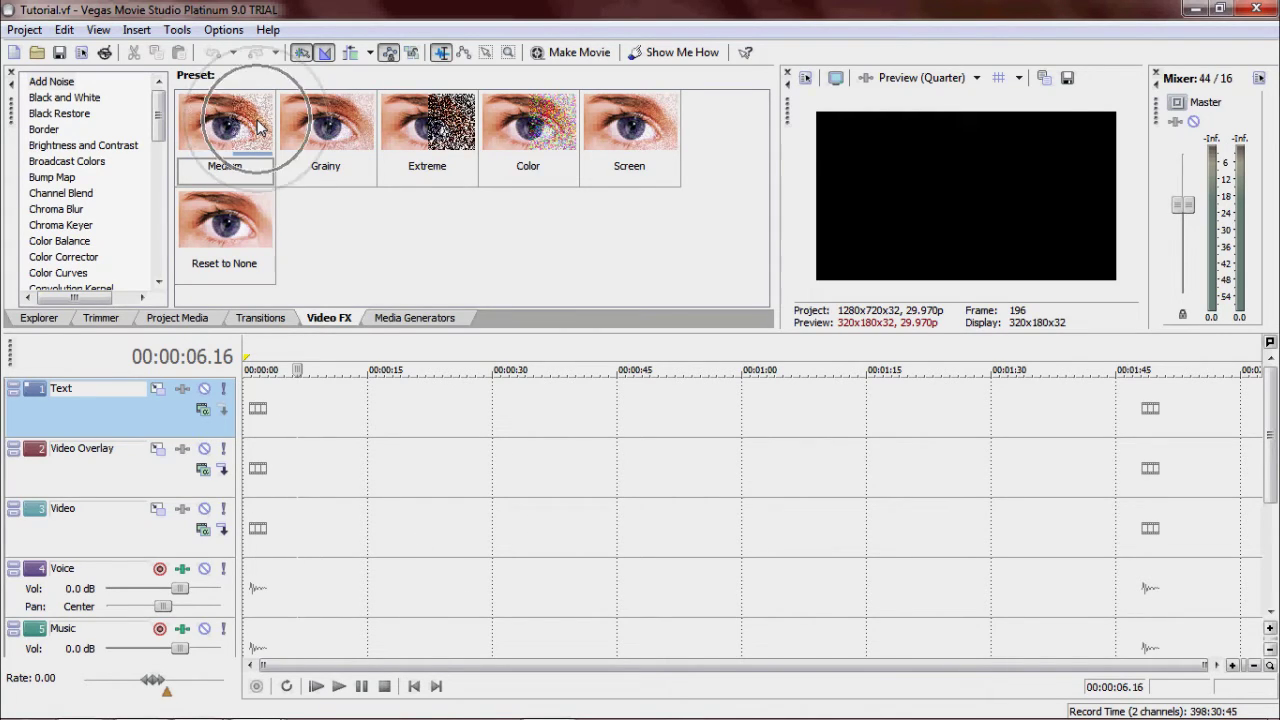
pyautogui.click(134, 30)
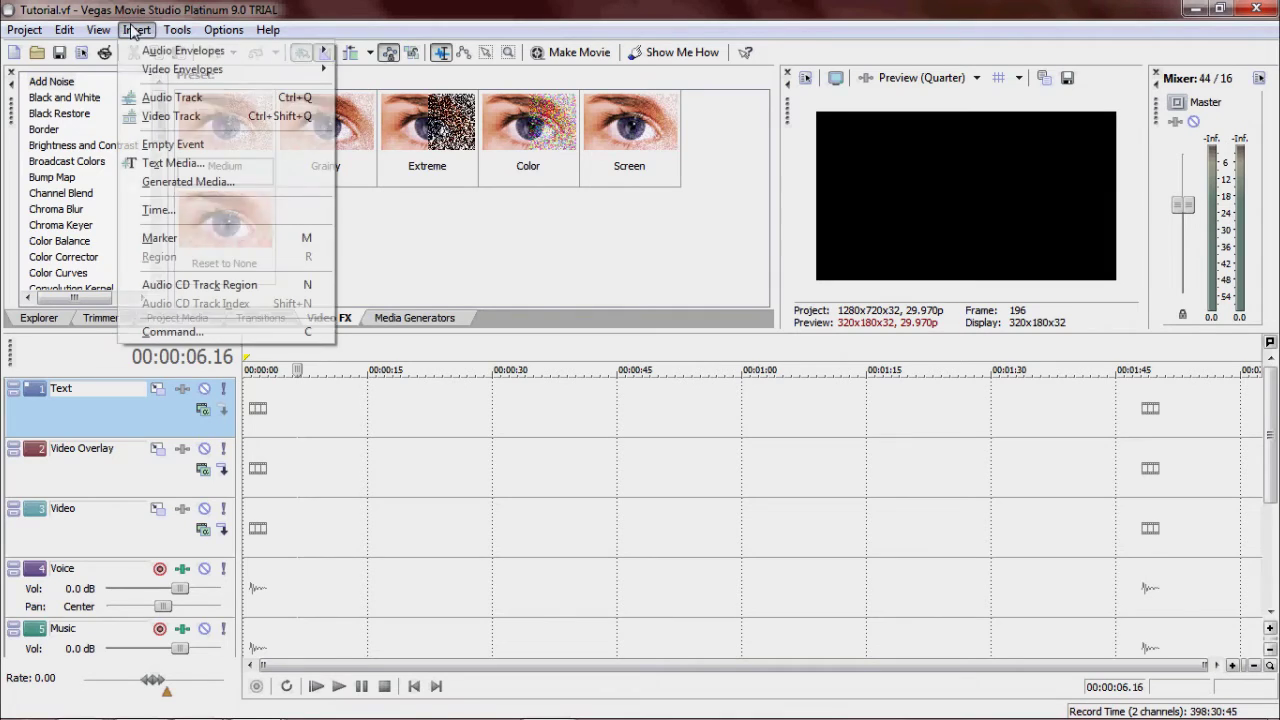
pyautogui.click(175, 165)
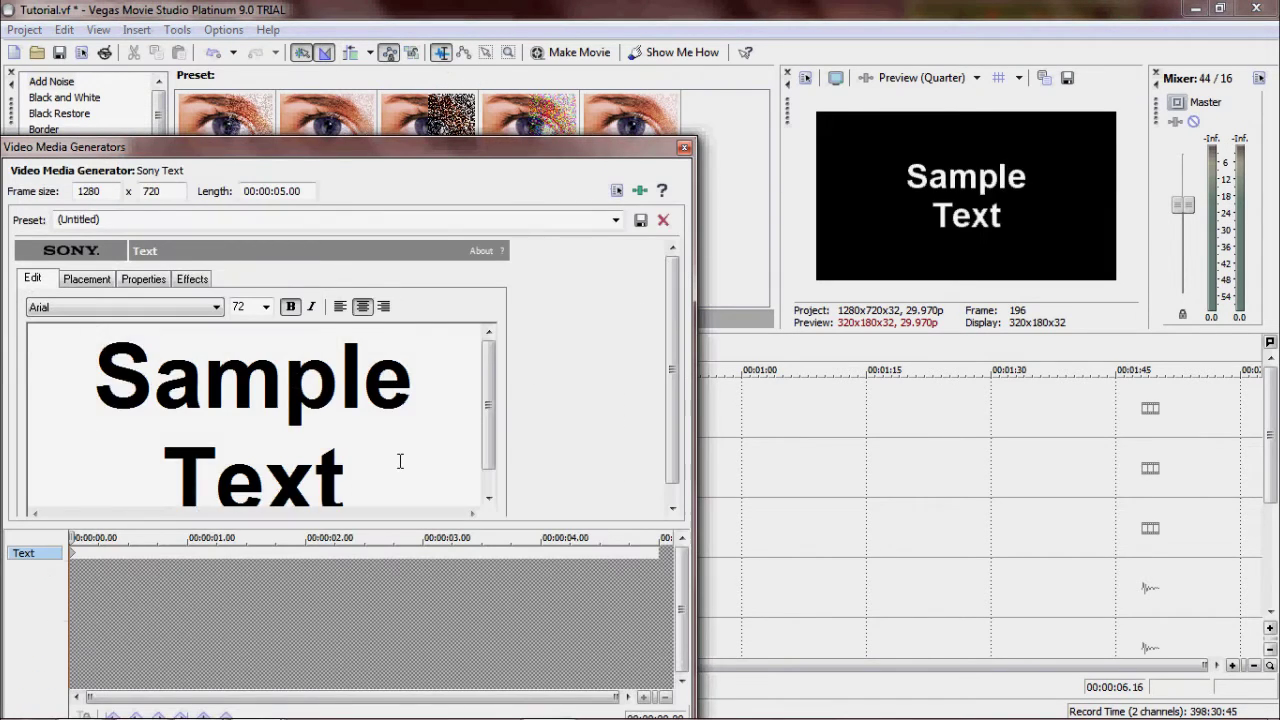
pyautogui.moveTo(389, 451); pyautogui.dragTo(107, 304)
pyautogui.write('M@')
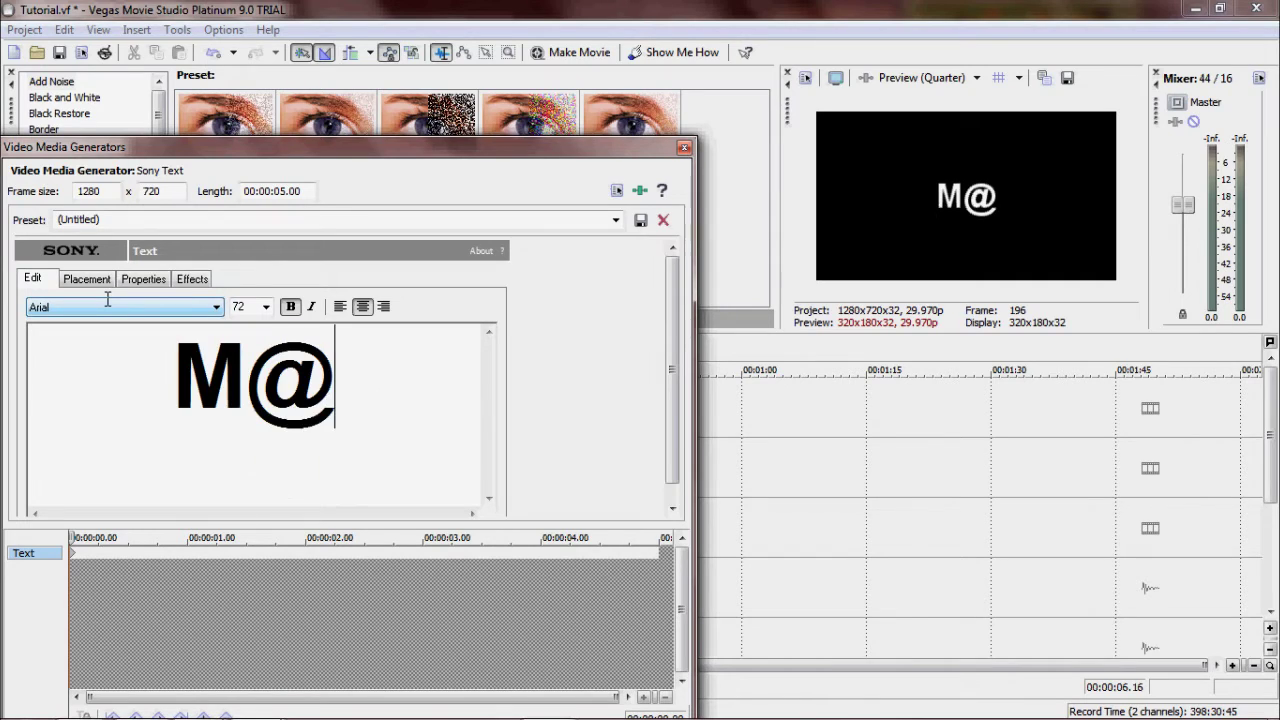
pyautogui.write(' Produc')
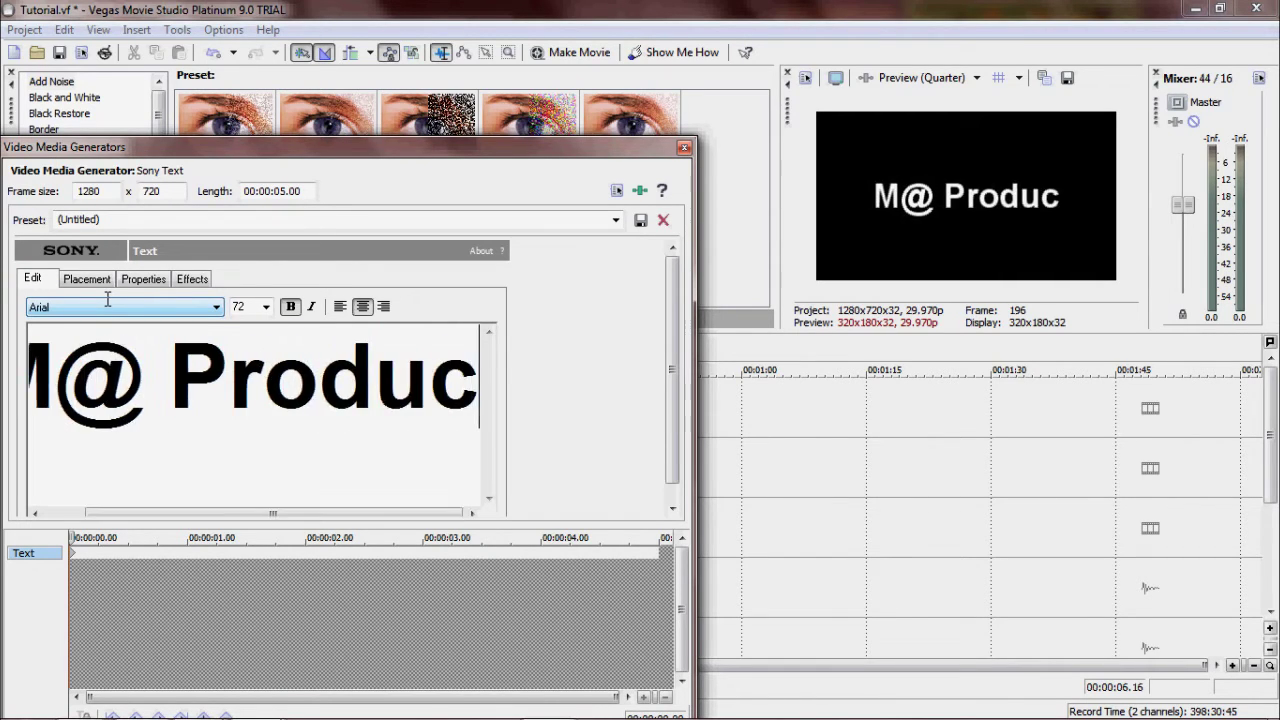
pyautogui.write('tions')
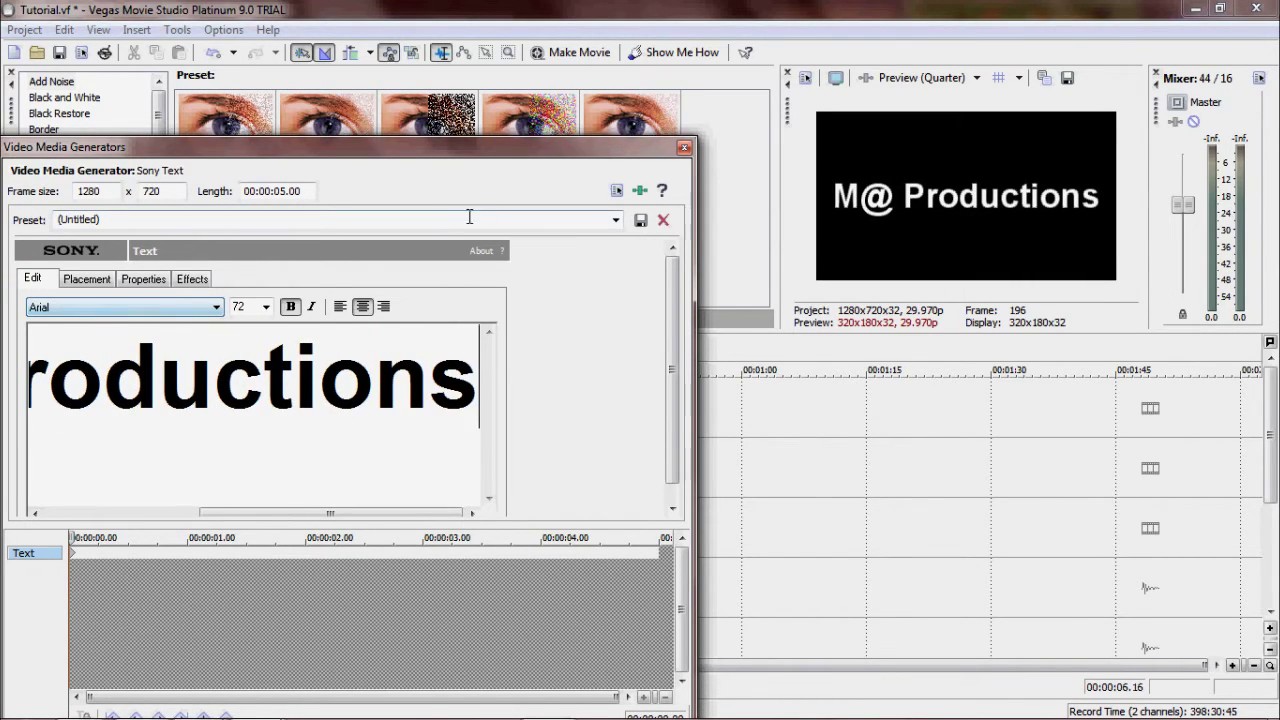
# Set the title font to BIRTH OF A HERO after briefly trying Defused.
pyautogui.click(153, 313)
pyautogui.scroll(-5, 100, 478)
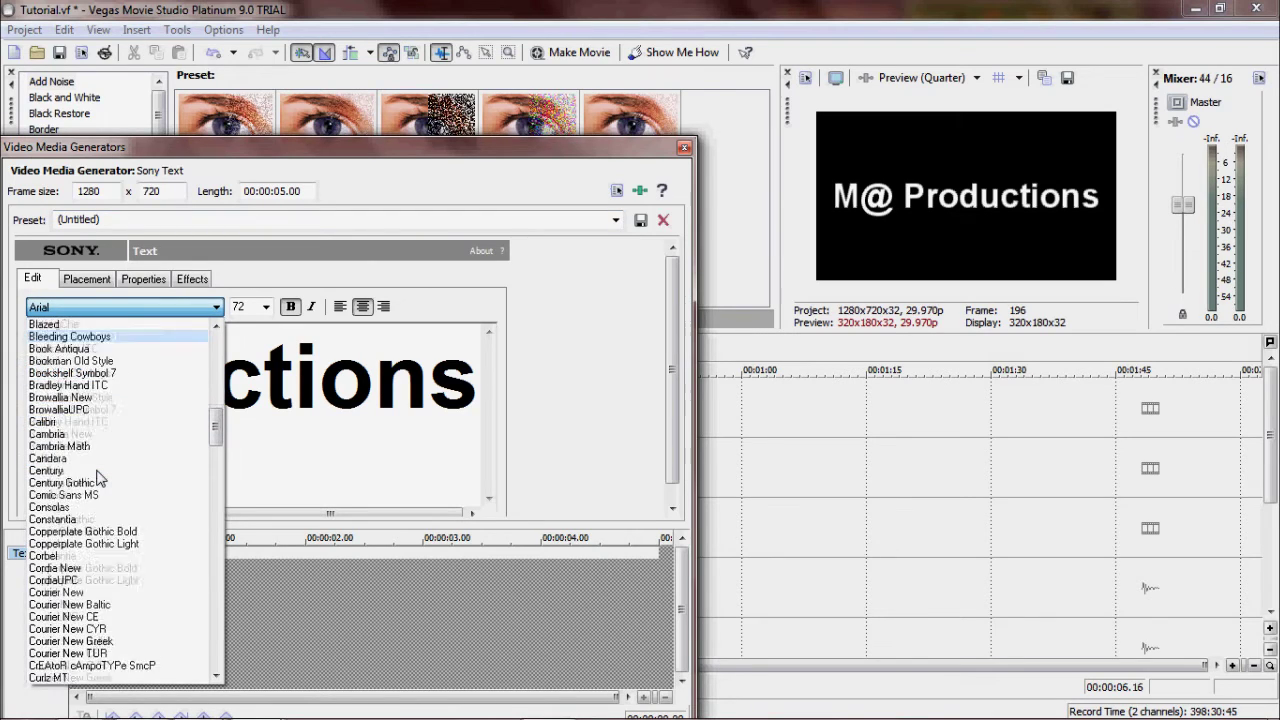
pyautogui.scroll(2, 100, 478)
pyautogui.click(150, 376)
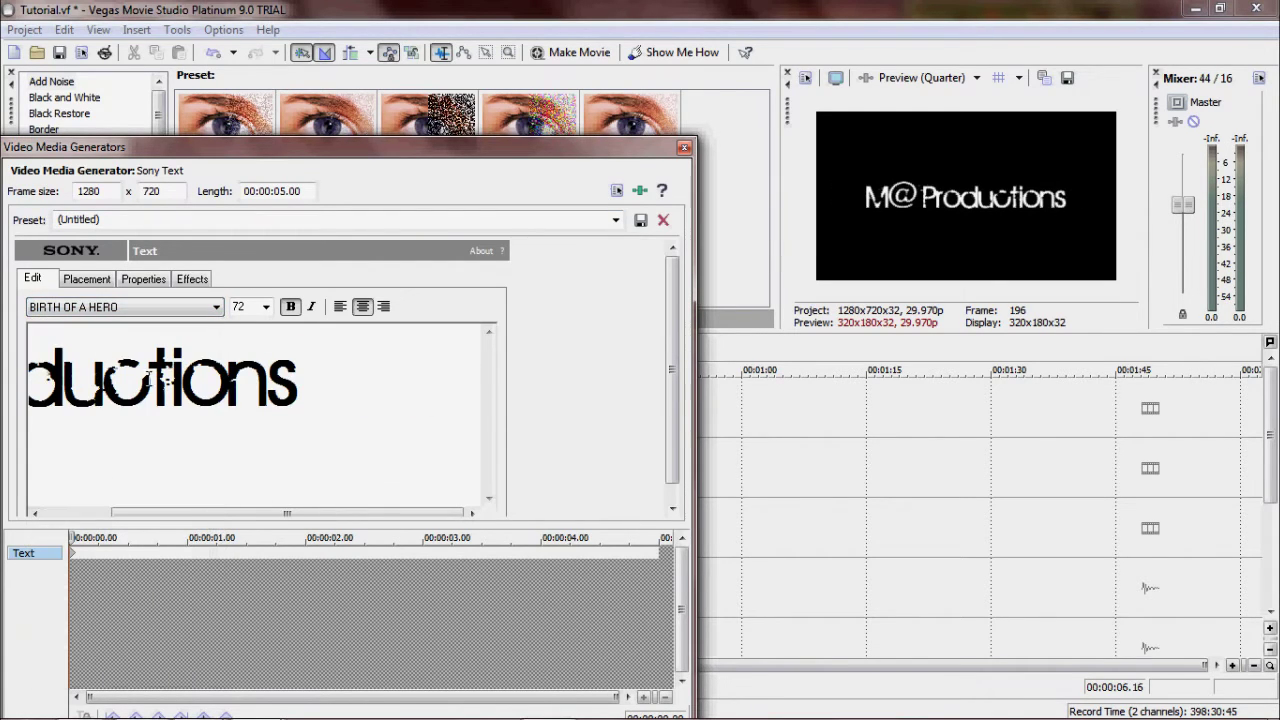
pyautogui.click(173, 312)
pyautogui.scroll(-7, 149, 543)
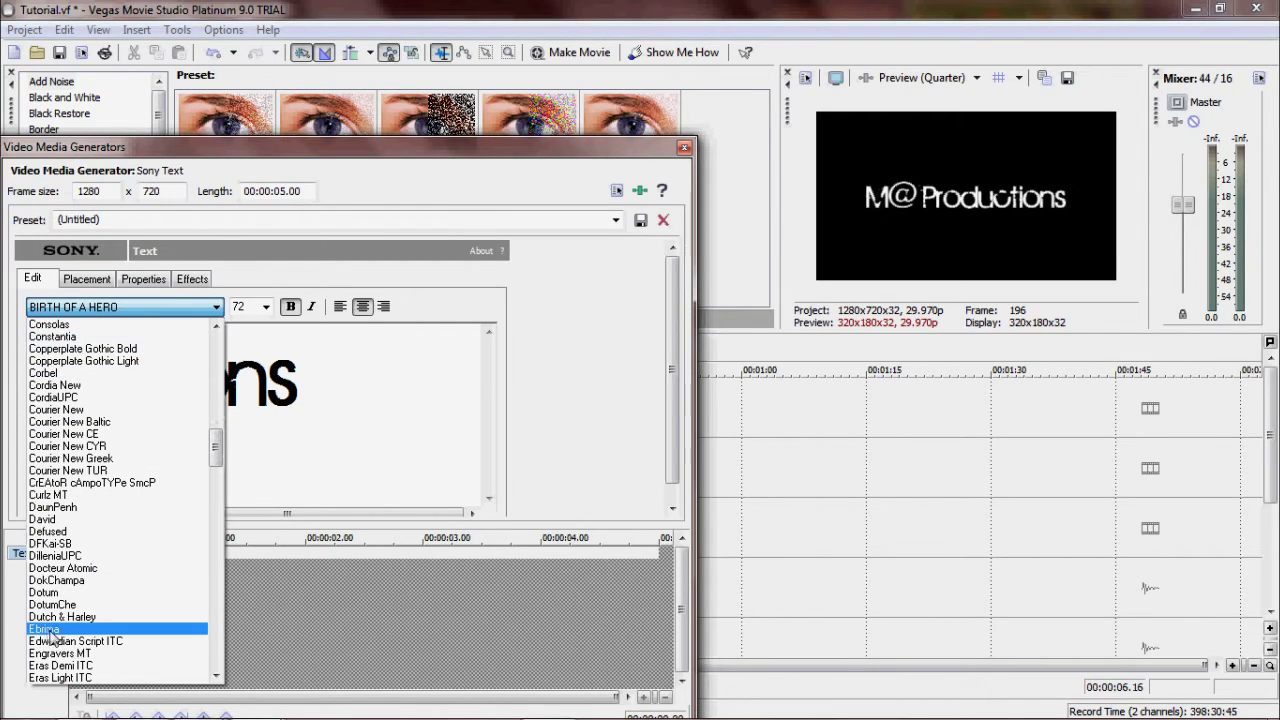
pyautogui.click(48, 531)
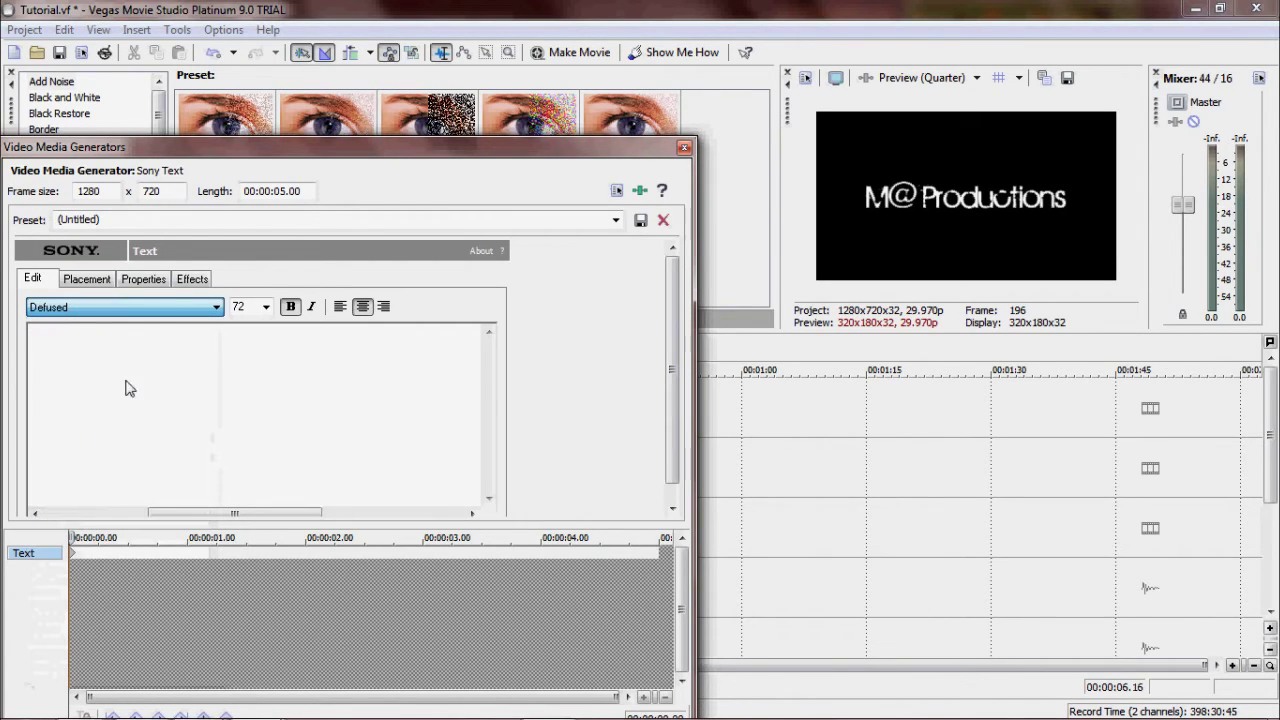
pyautogui.click(190, 312)
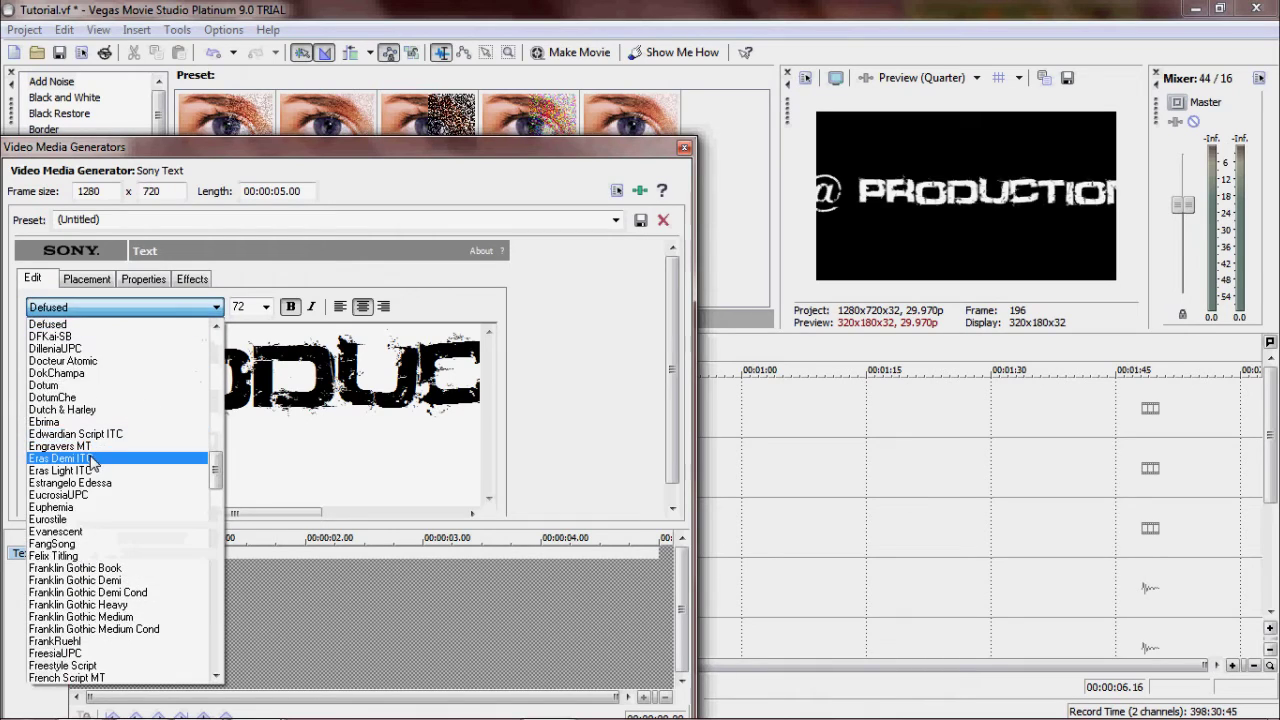
pyautogui.scroll(9, 92, 461)
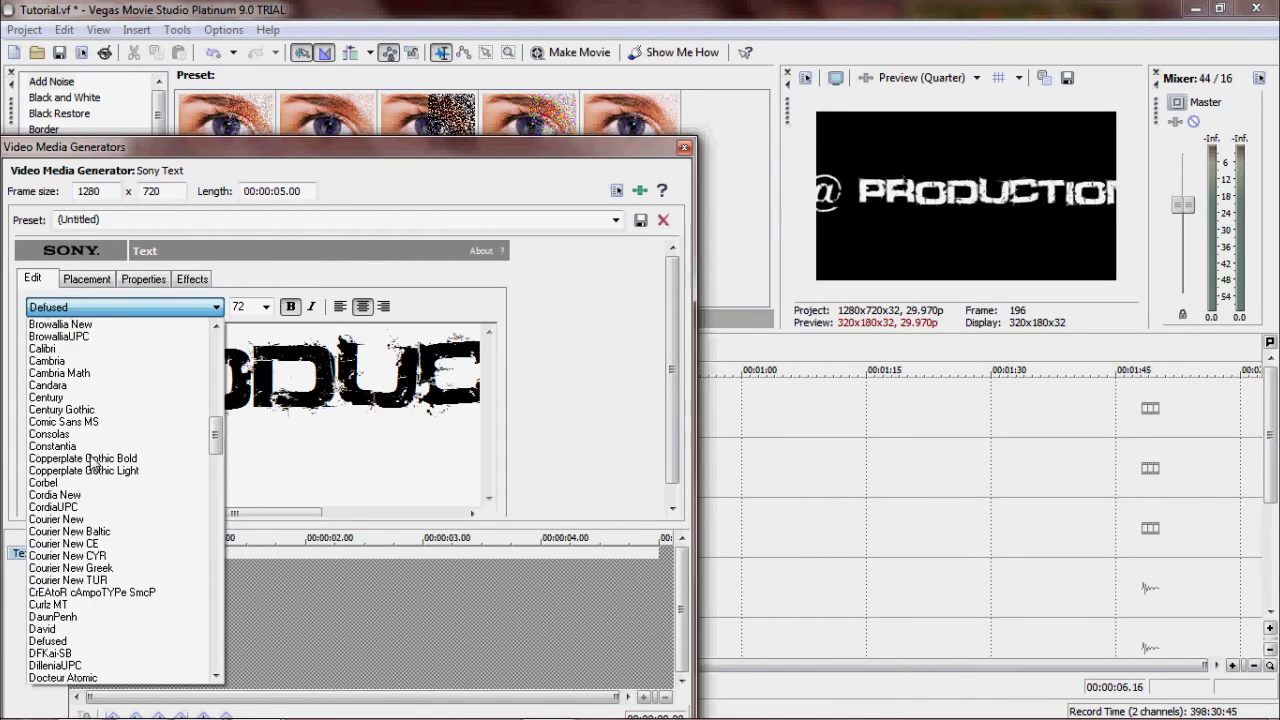
pyautogui.scroll(6, 92, 461)
pyautogui.click(93, 448)
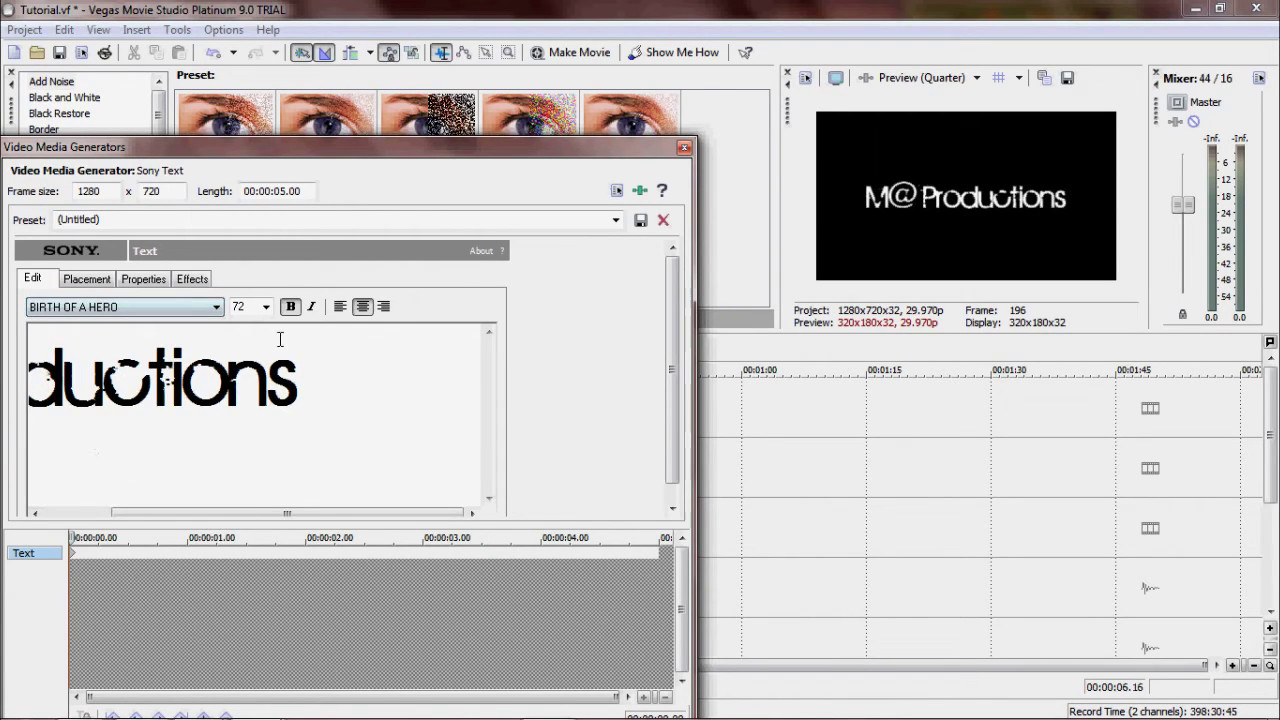
pyautogui.click(684, 147)
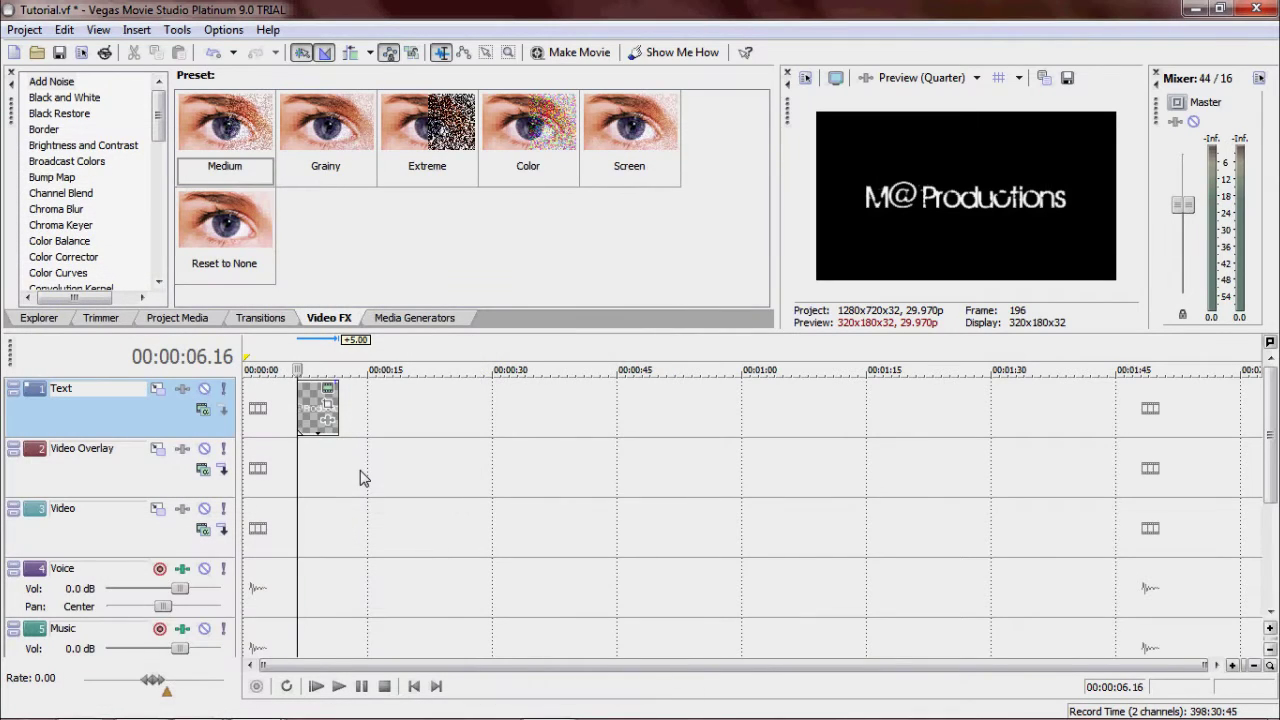
# Move the title to the timeline start and add a White Solid Color clip to Video Overlay.
pyautogui.moveTo(320, 418); pyautogui.dragTo(265, 418)
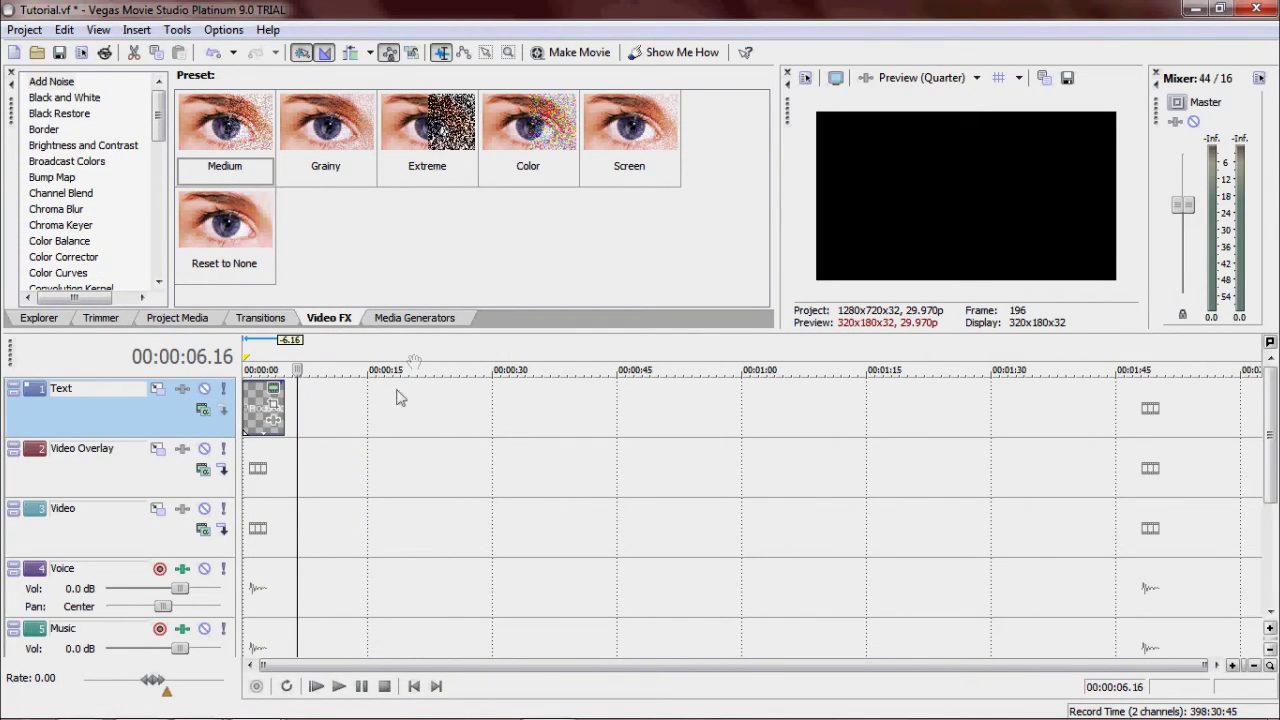
pyautogui.click(130, 487)
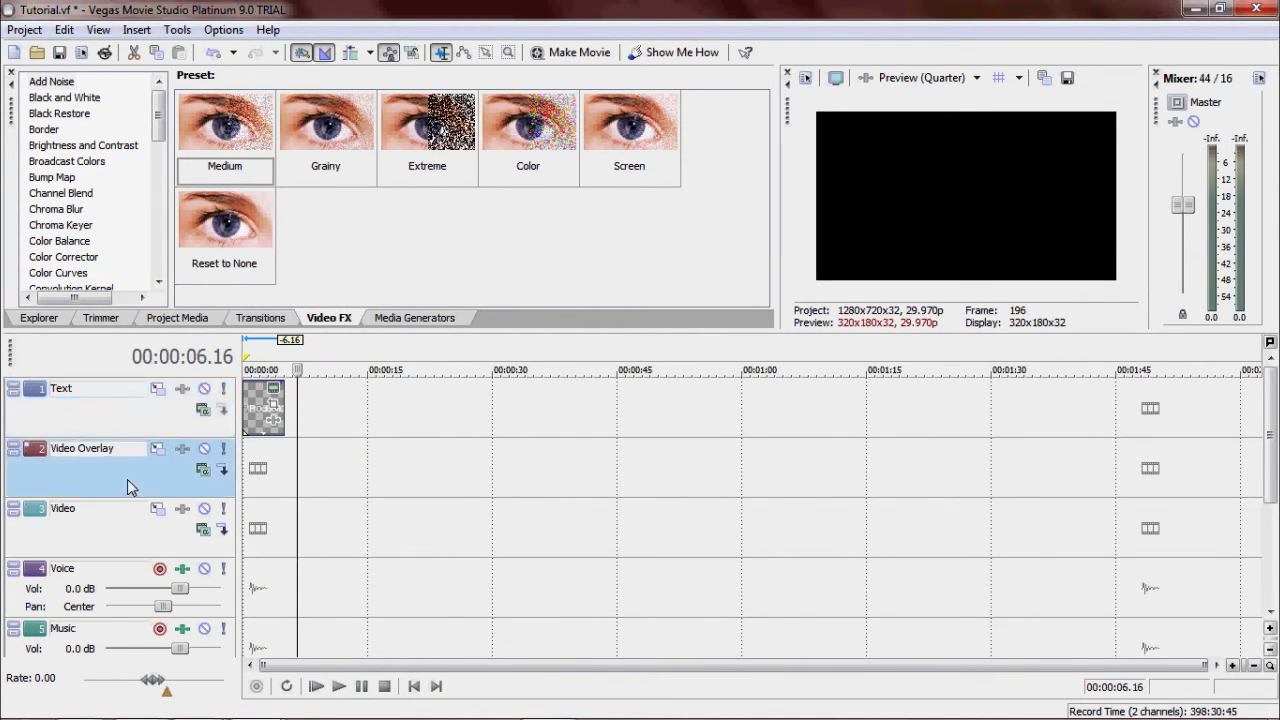
pyautogui.click(415, 319)
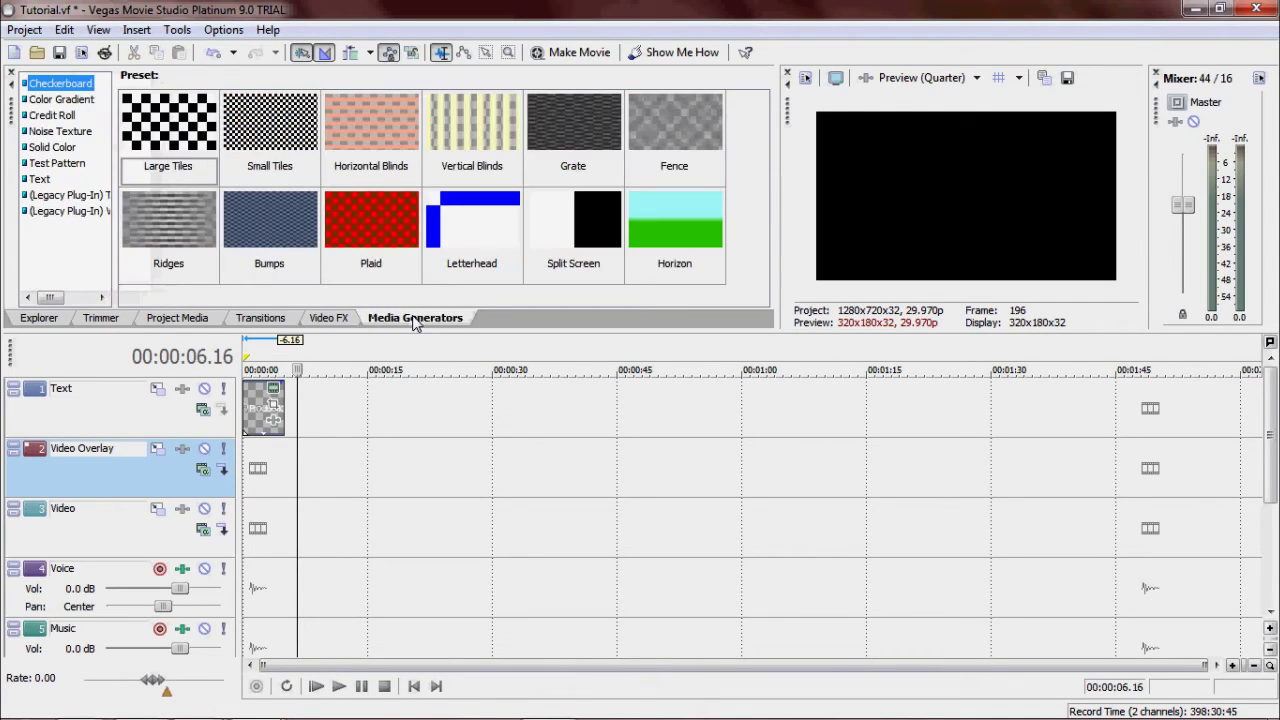
pyautogui.click(52, 147)
pyautogui.moveTo(163, 133); pyautogui.dragTo(253, 470)
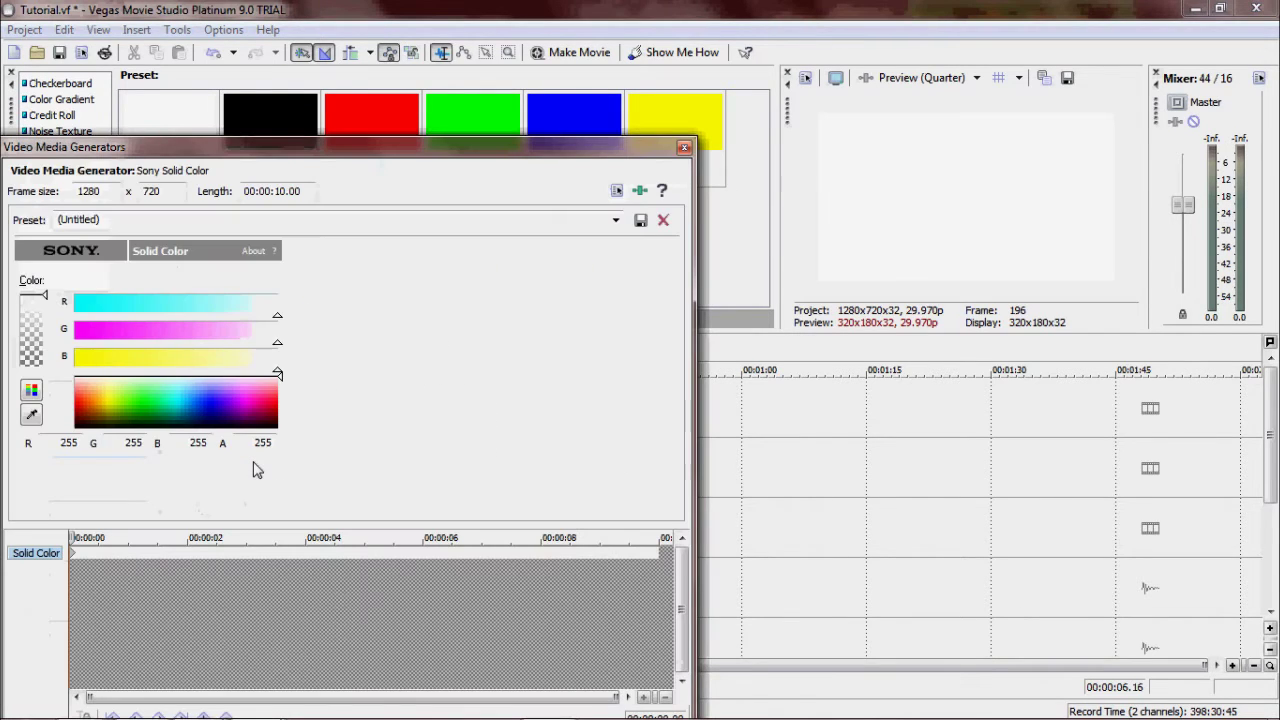
pyautogui.moveTo(437, 157); pyautogui.dragTo(1034, 404)
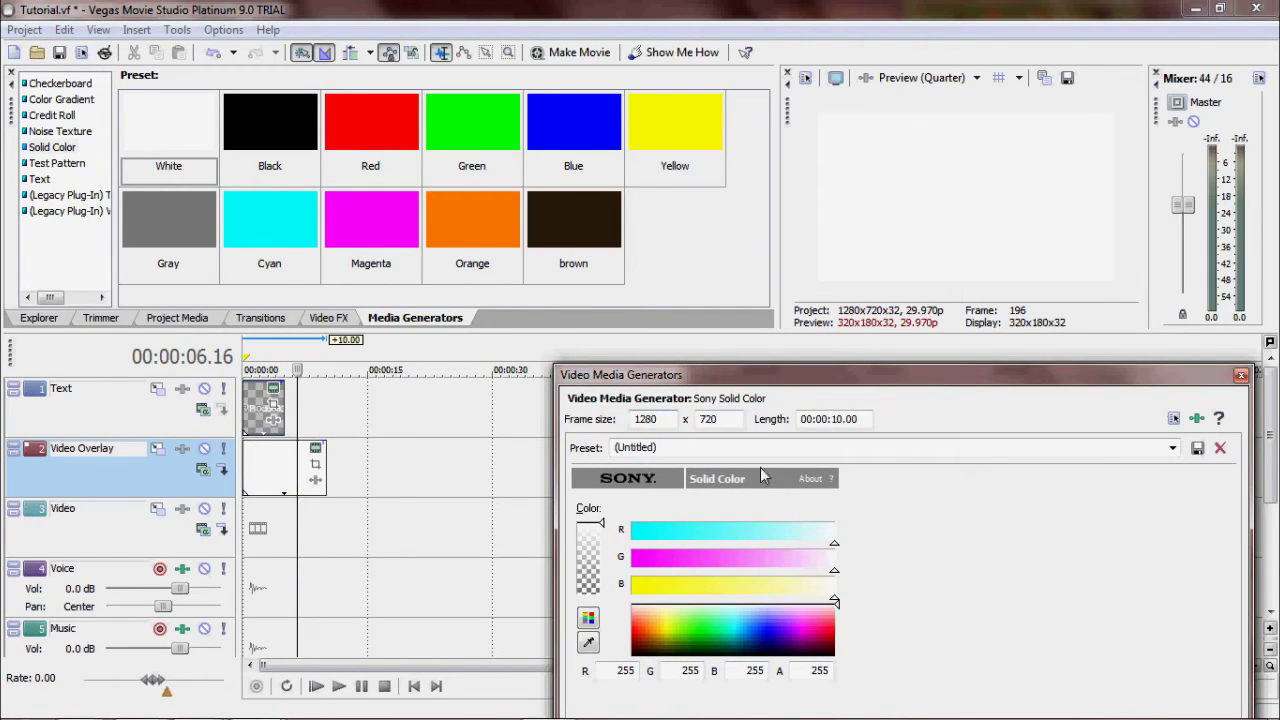
pyautogui.moveTo(883, 383); pyautogui.dragTo(475, 228)
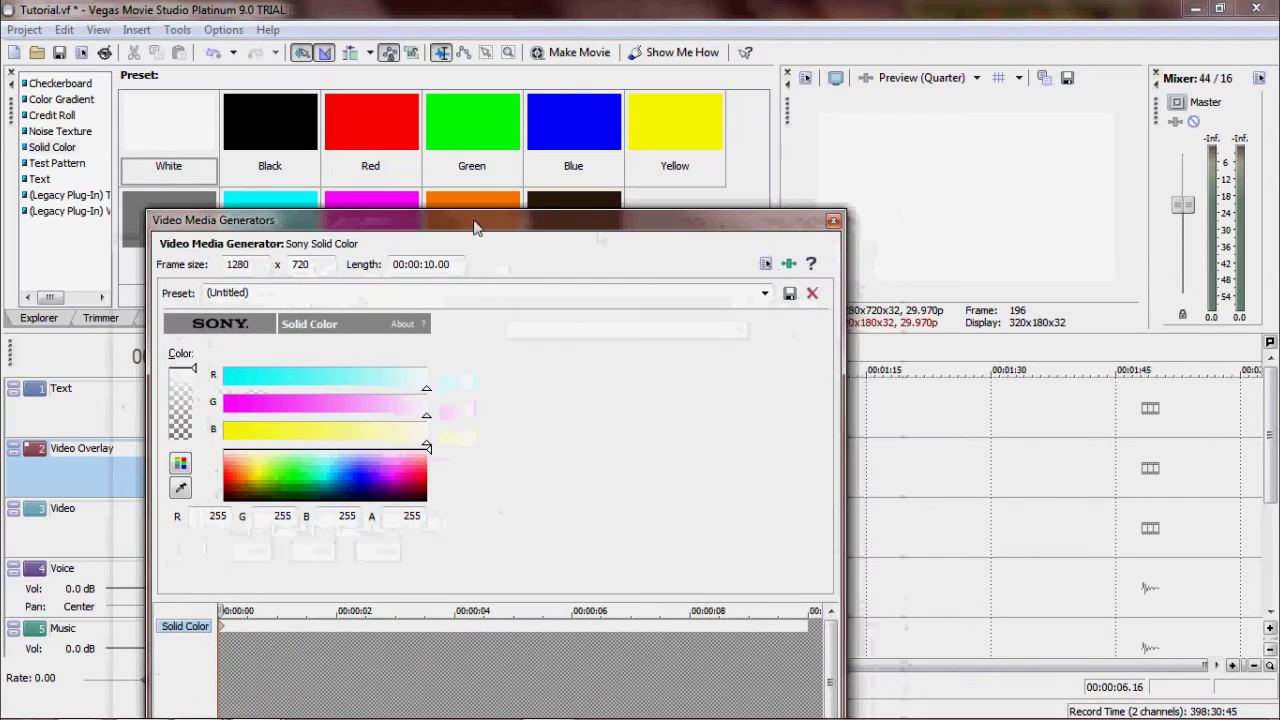
pyautogui.click(832, 221)
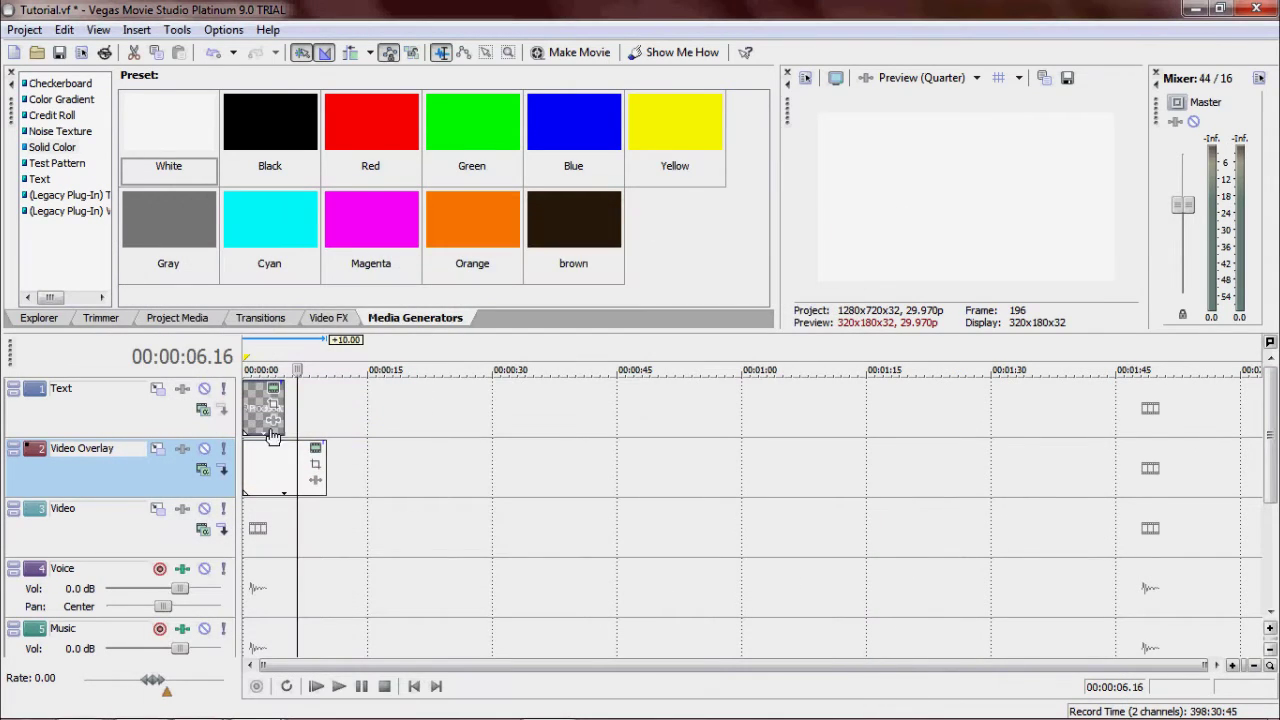
# Drag the TV Simulator's TV Look preset onto the white Video Overlay clip.
pyautogui.click(333, 318)
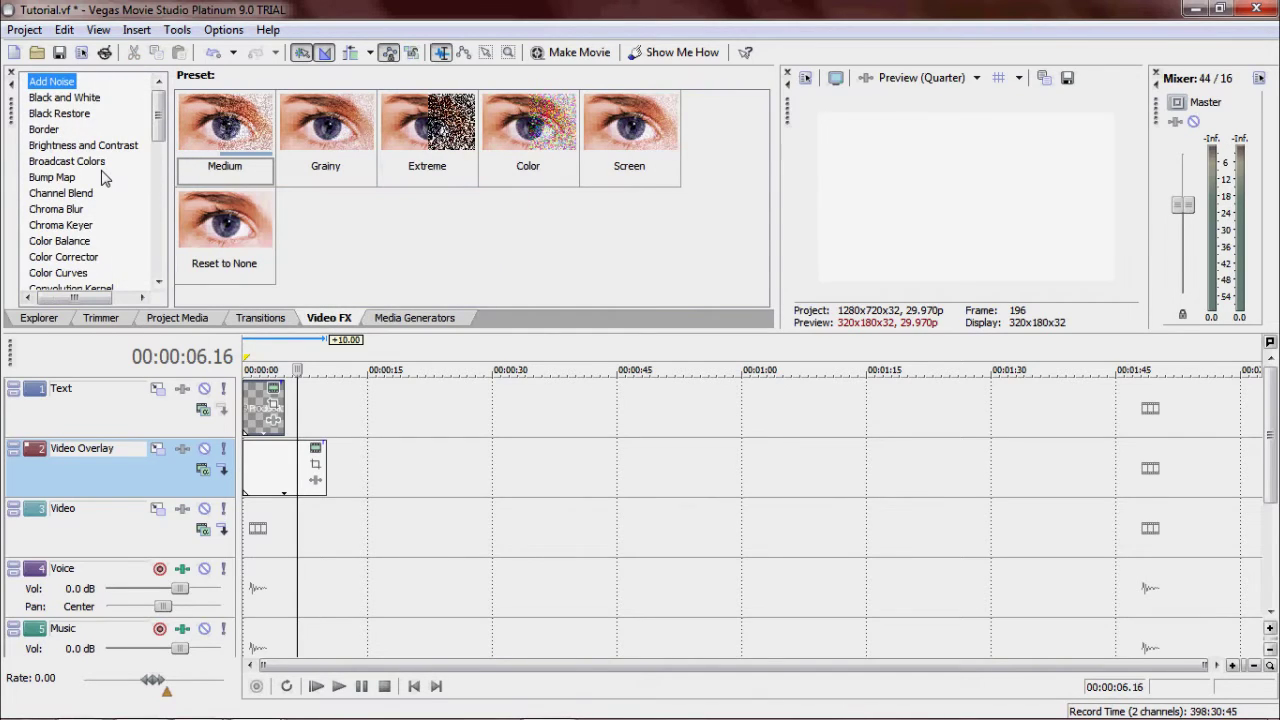
pyautogui.scroll(-12, 105, 178)
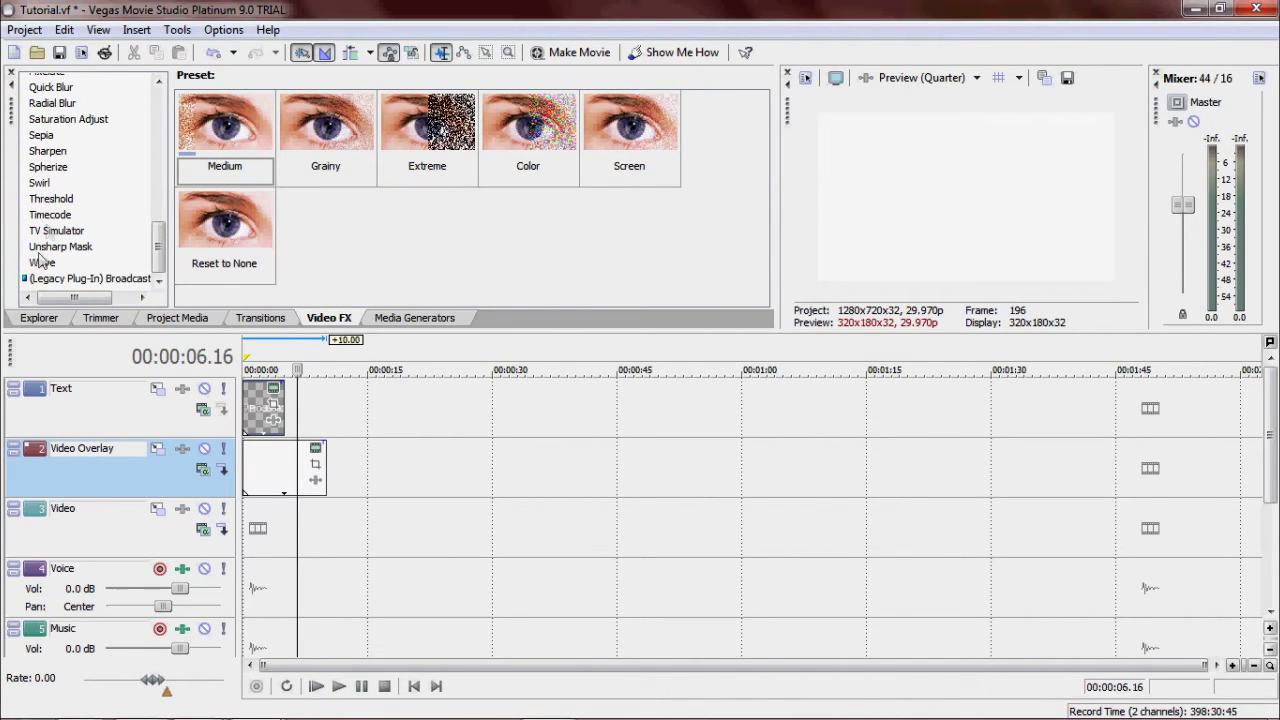
pyautogui.click(64, 231)
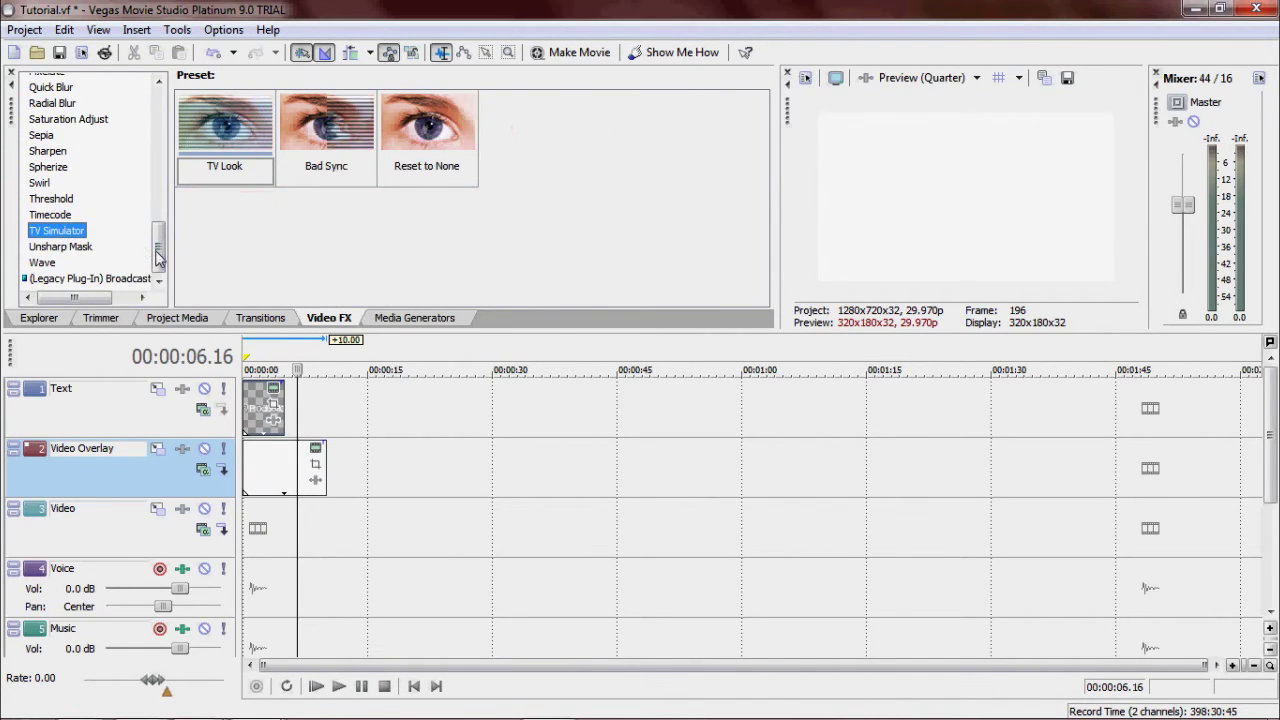
pyautogui.click(50, 233)
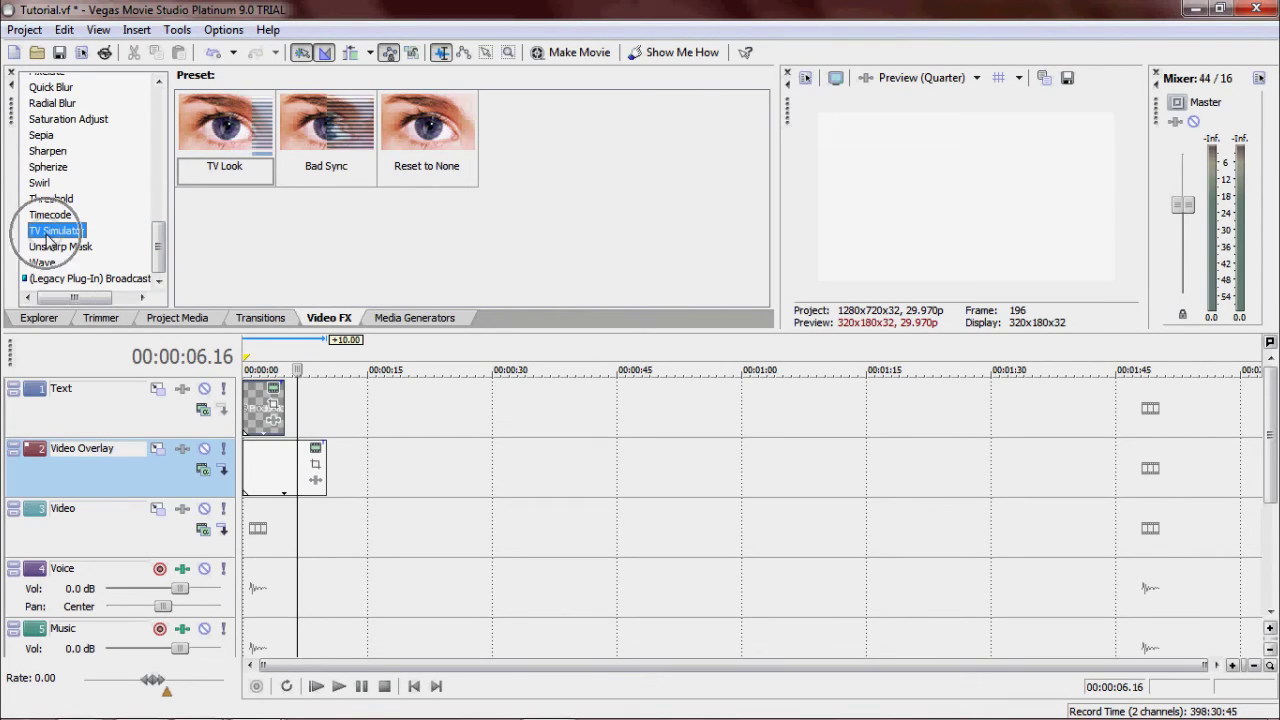
pyautogui.moveTo(225, 130); pyautogui.dragTo(278, 478)
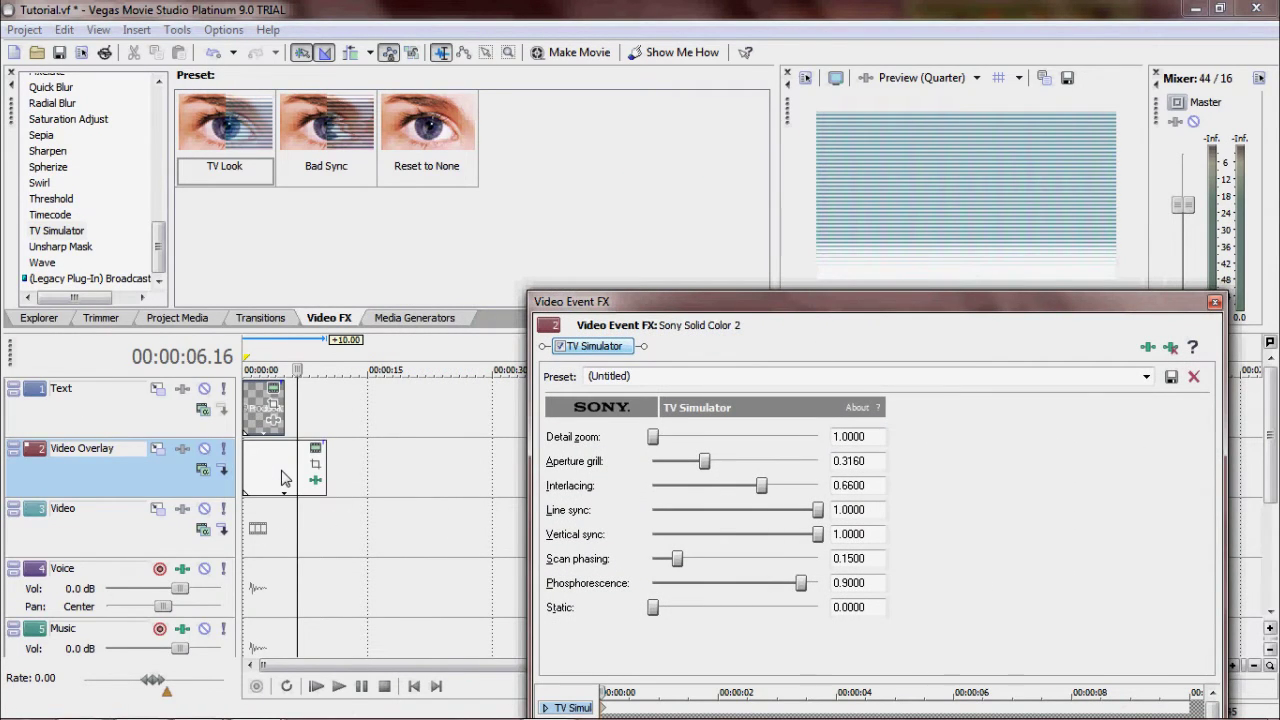
# Set TV Simulator Detail zoom to 2.516, Aperture grill 0.08 and Interlacing 0.8.
pyautogui.moveTo(818, 299); pyautogui.dragTo(453, 174)
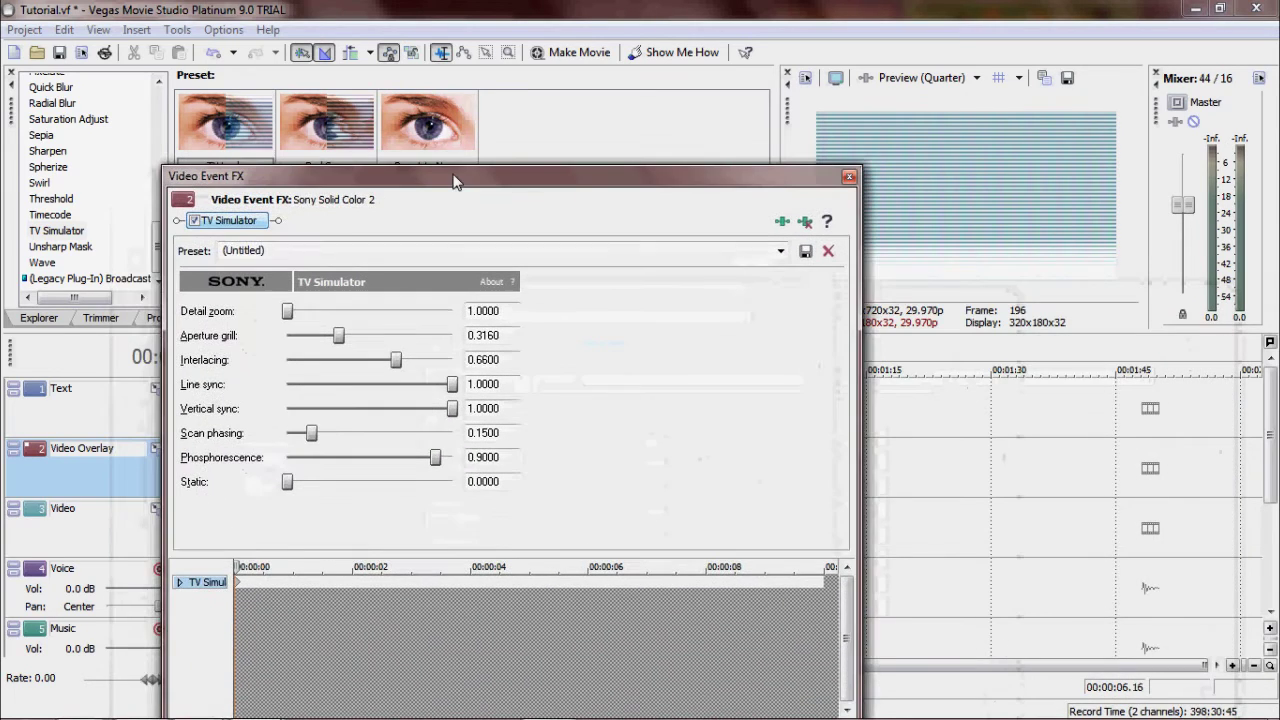
pyautogui.click(298, 313)
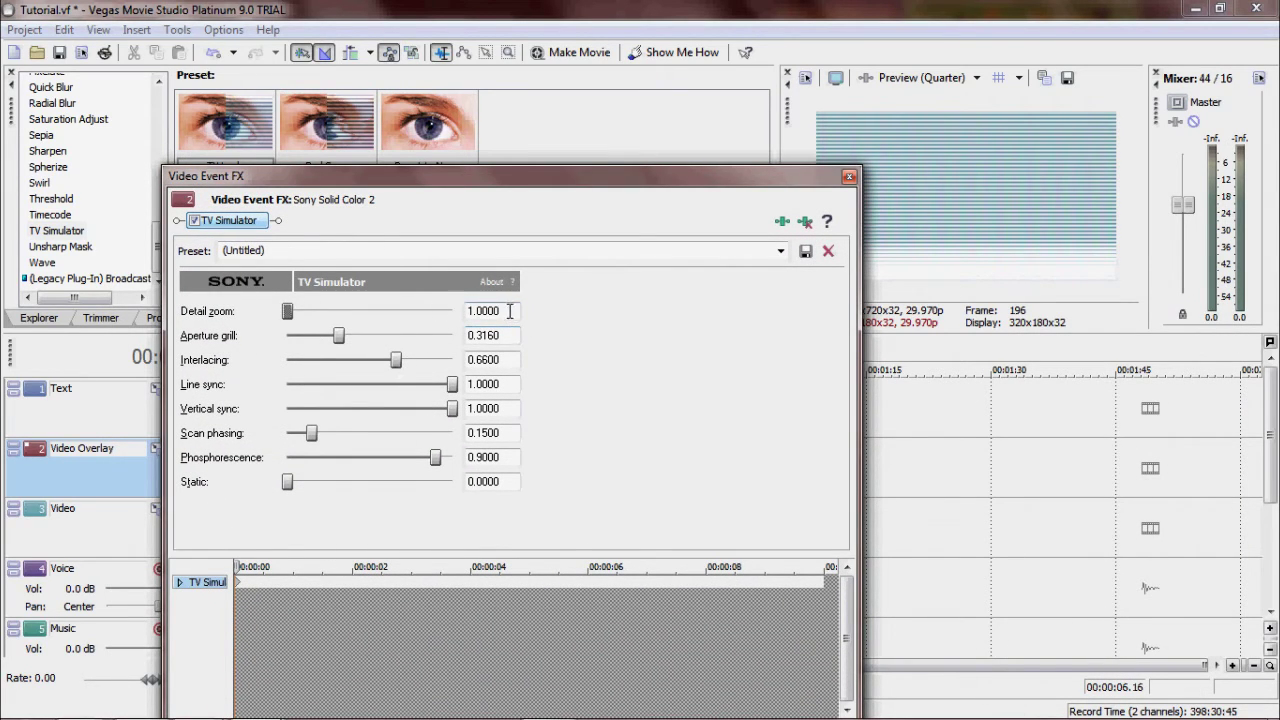
pyautogui.moveTo(287, 311); pyautogui.dragTo(372, 315)
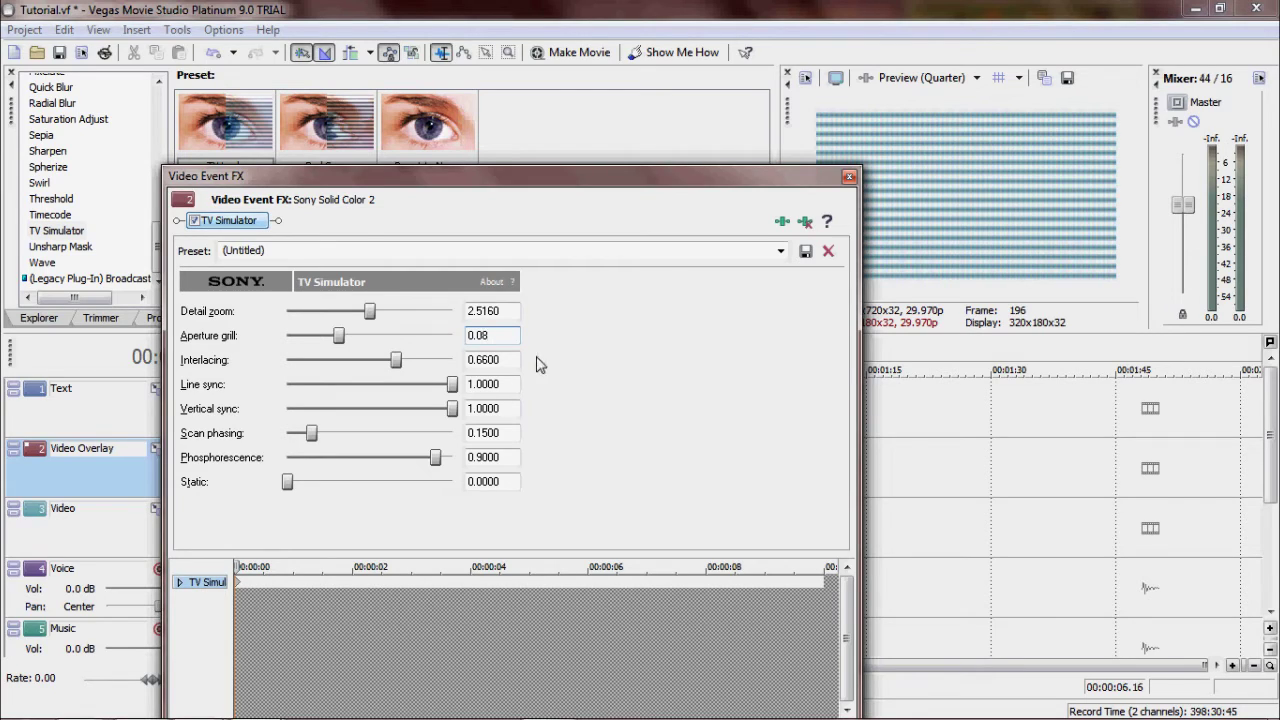
pyautogui.click(508, 362)
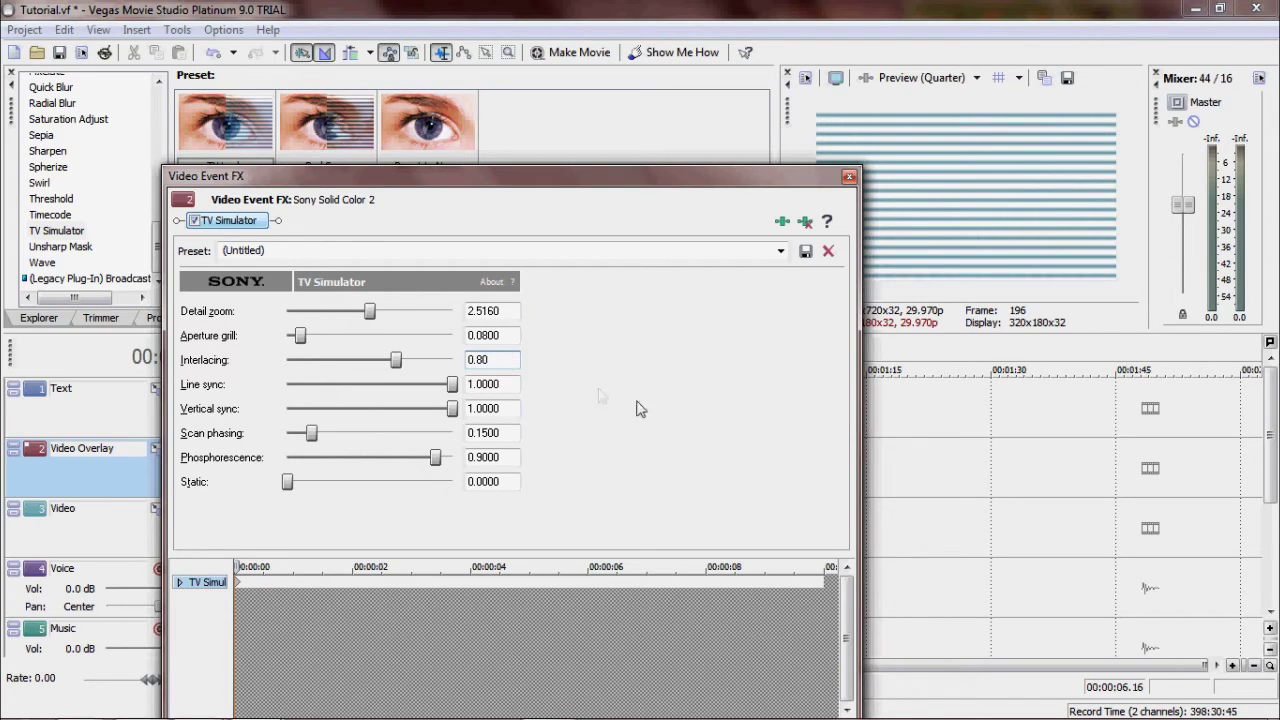
pyautogui.click(499, 384)
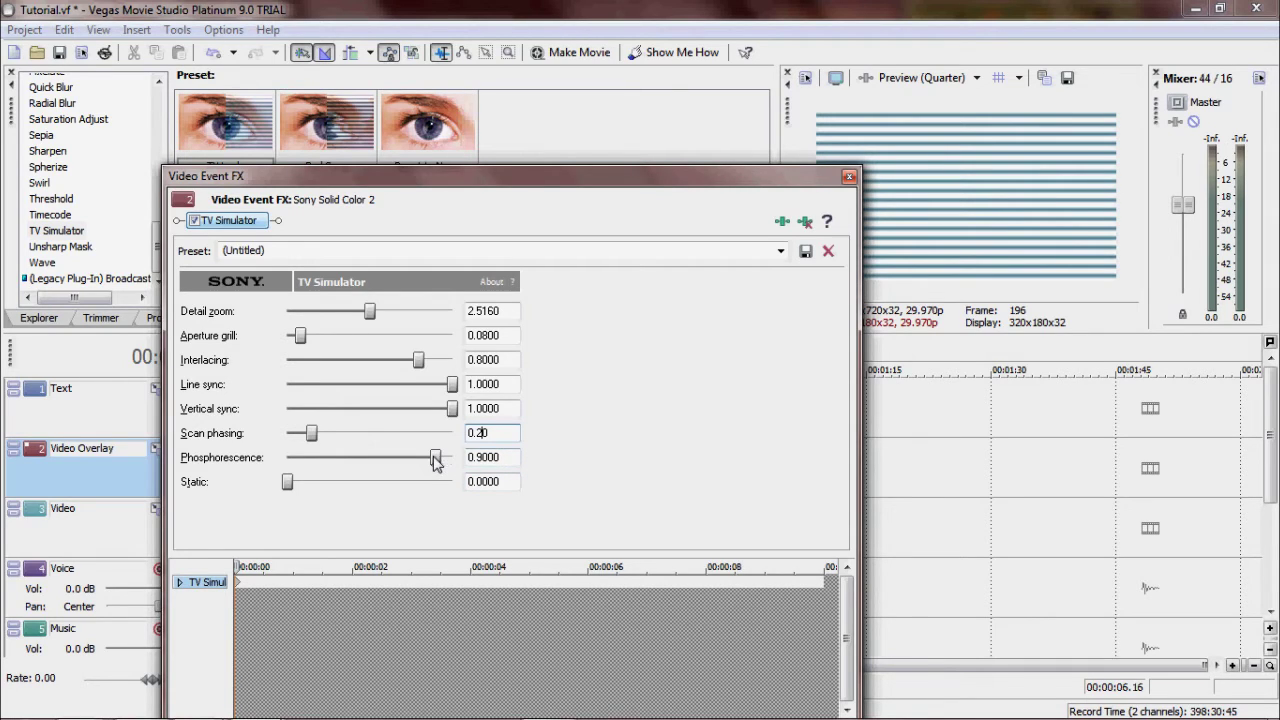
# Set Scan phasing 0.2, Phosphorescence 1.0 and Static 0.085, then close the settings.
pyautogui.press('Return')
pyautogui.moveTo(435, 460); pyautogui.dragTo(666, 543)
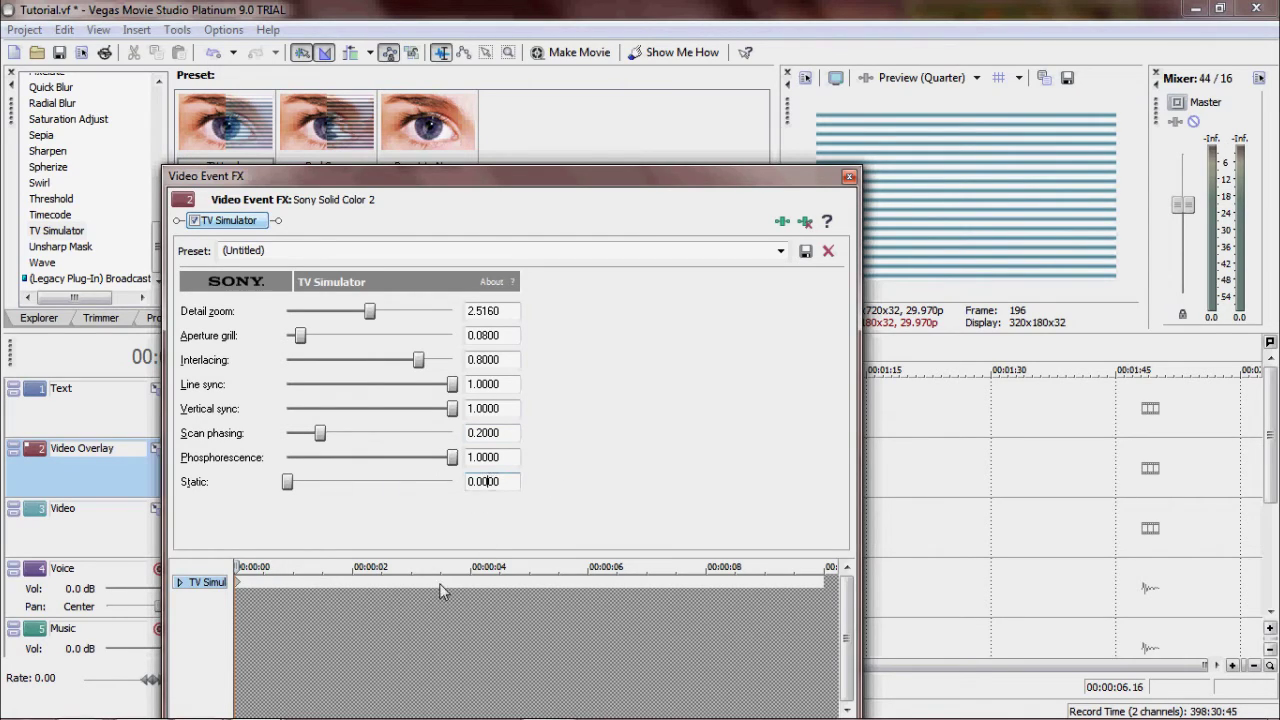
pyautogui.press('BackSpace')
pyautogui.write('85')
pyautogui.click(549, 645)
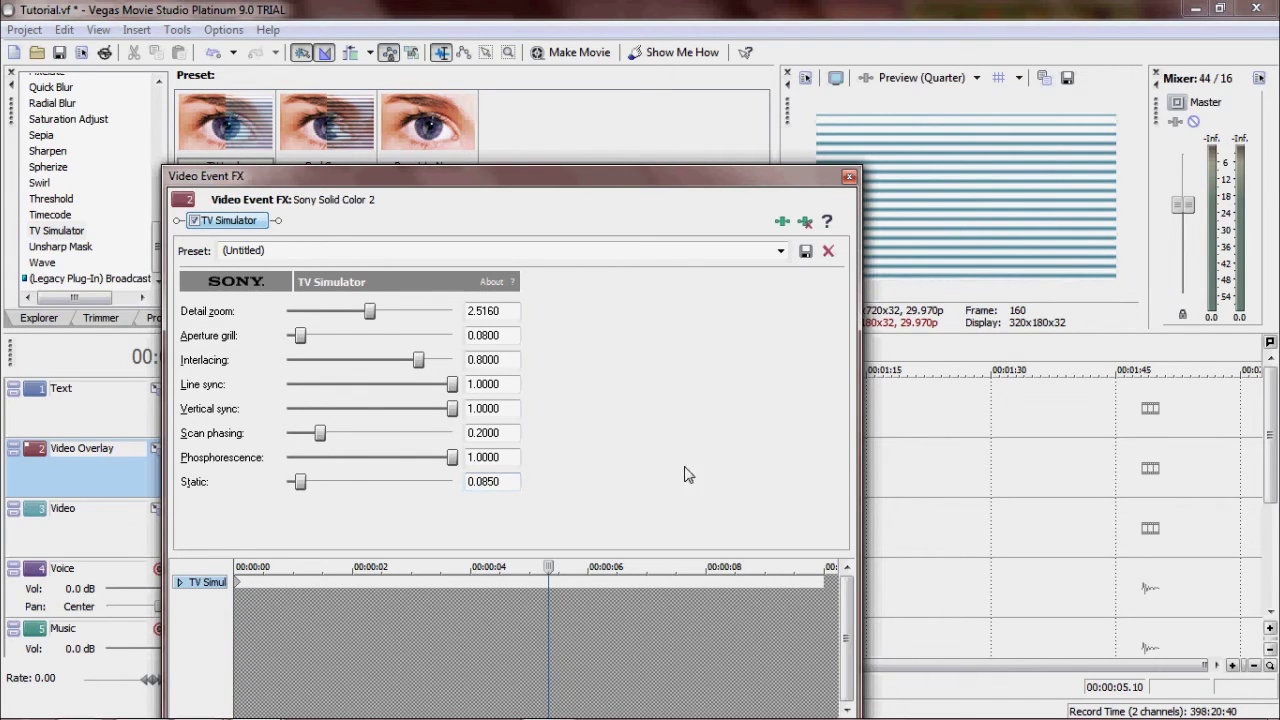
pyautogui.click(849, 176)
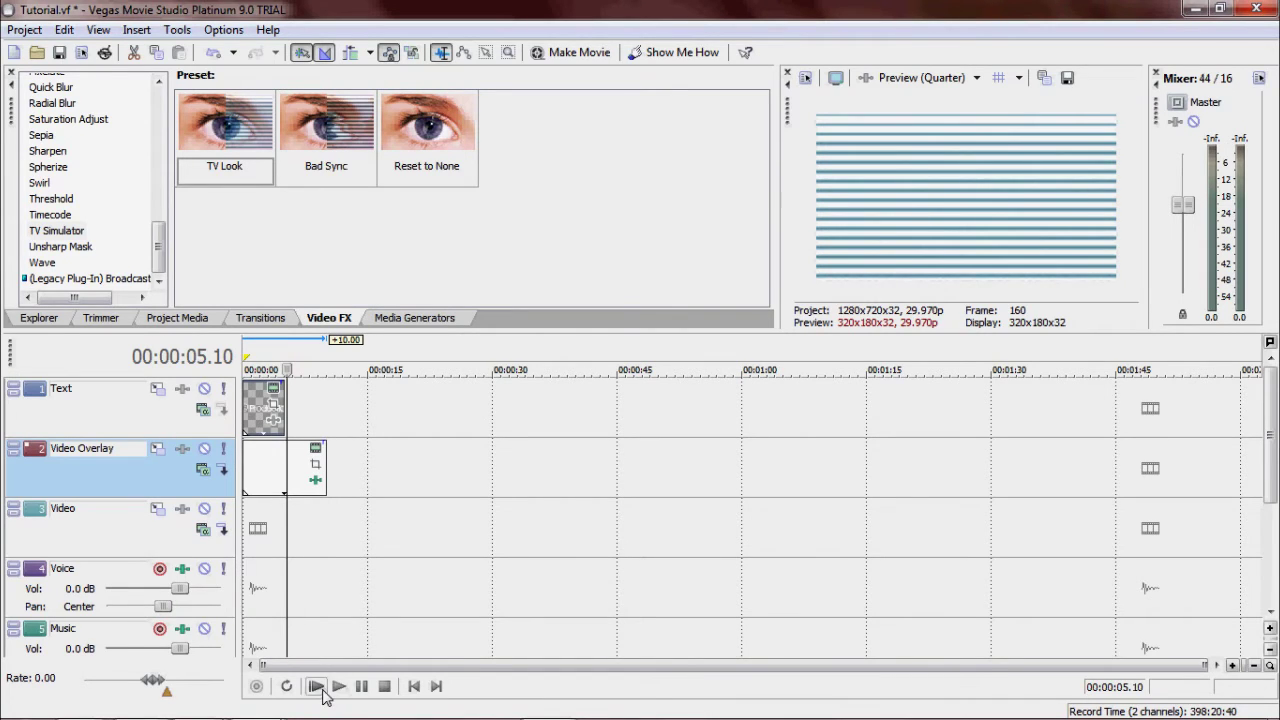
# Play the intro to check the scanlines, then reopen the M@ Productions title settings.
pyautogui.click(338, 686)
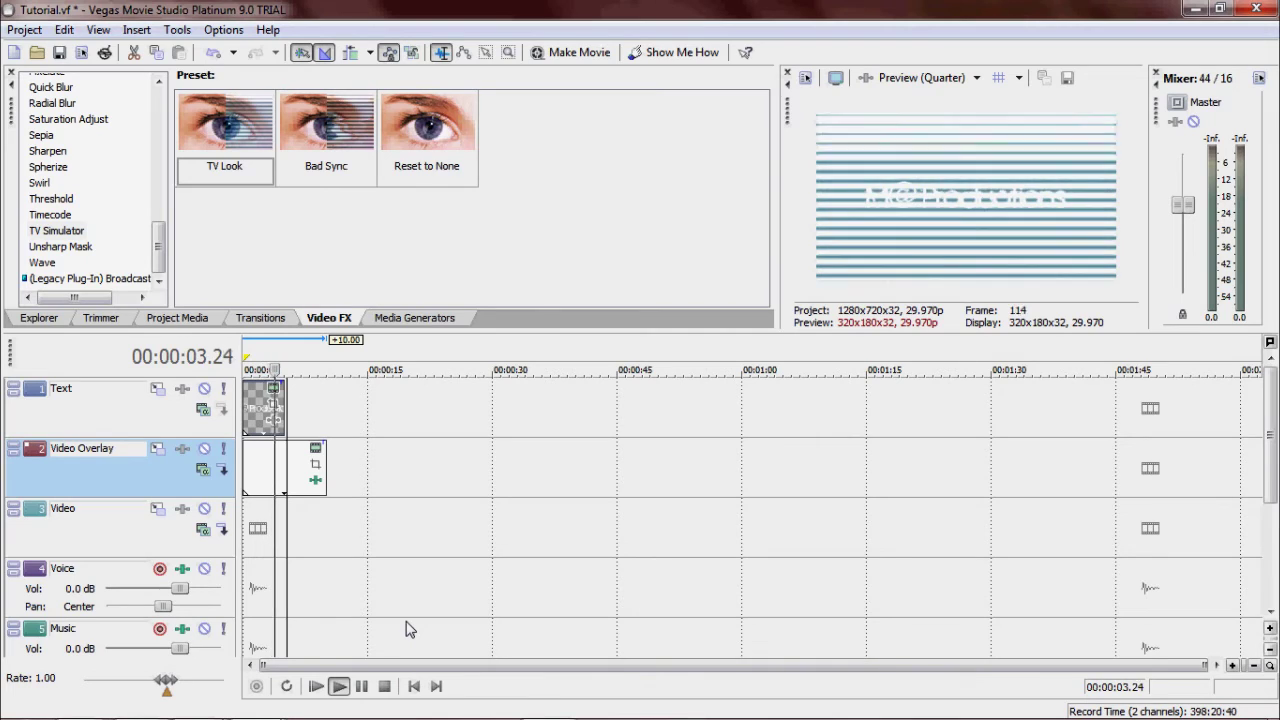
pyautogui.press('Return')
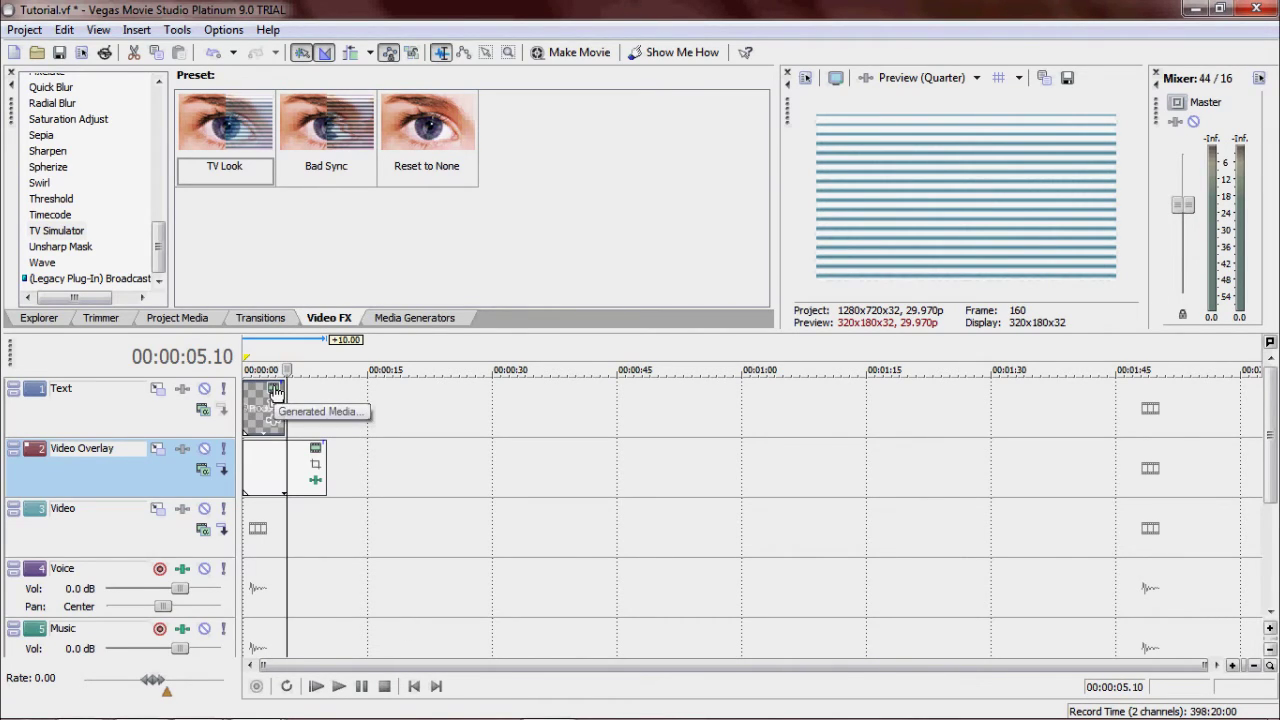
pyautogui.click(275, 390)
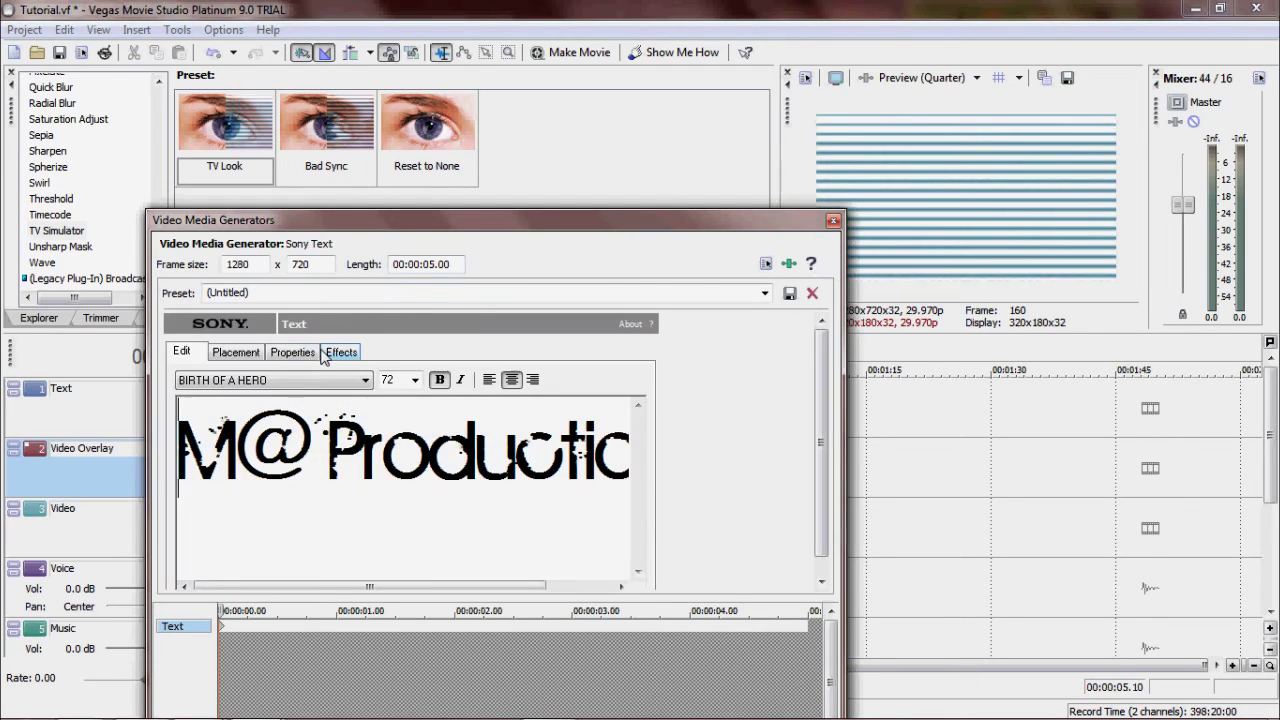
# Raise the M@ Productions title's Shadow Feather to 1.000 at 00:00:02.28 and close the generator.
pyautogui.click(312, 352)
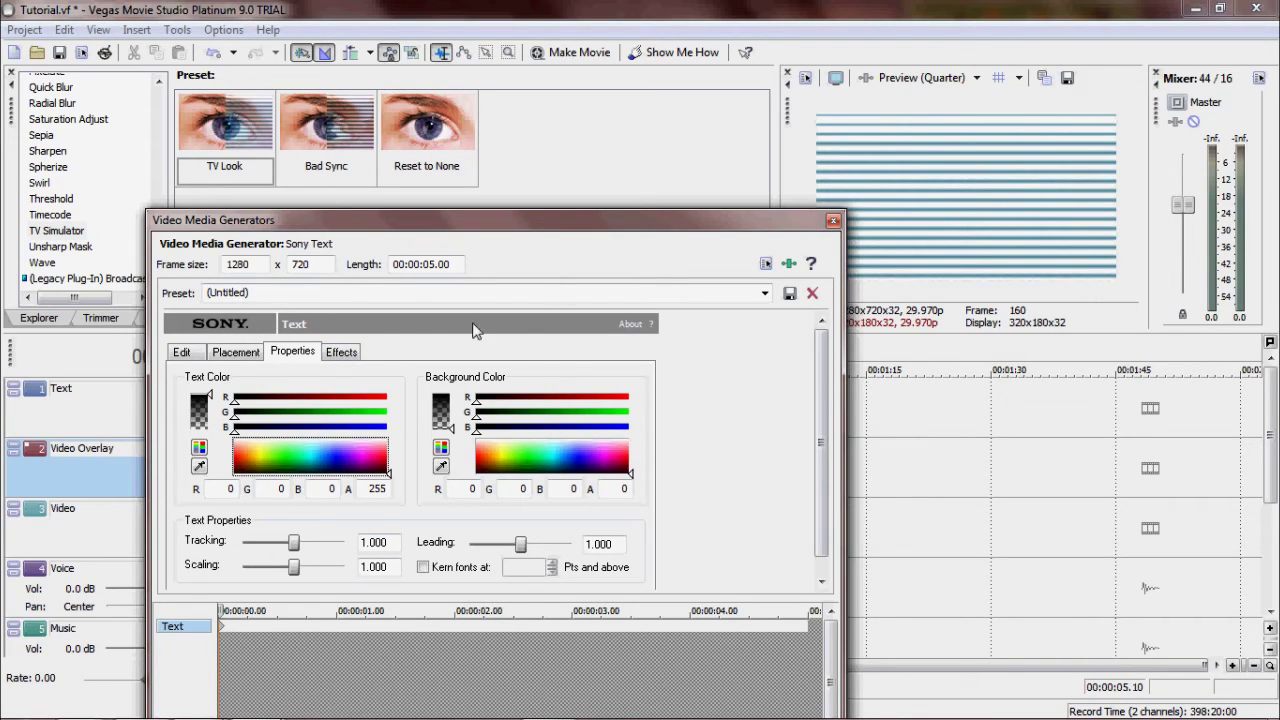
pyautogui.click(355, 354)
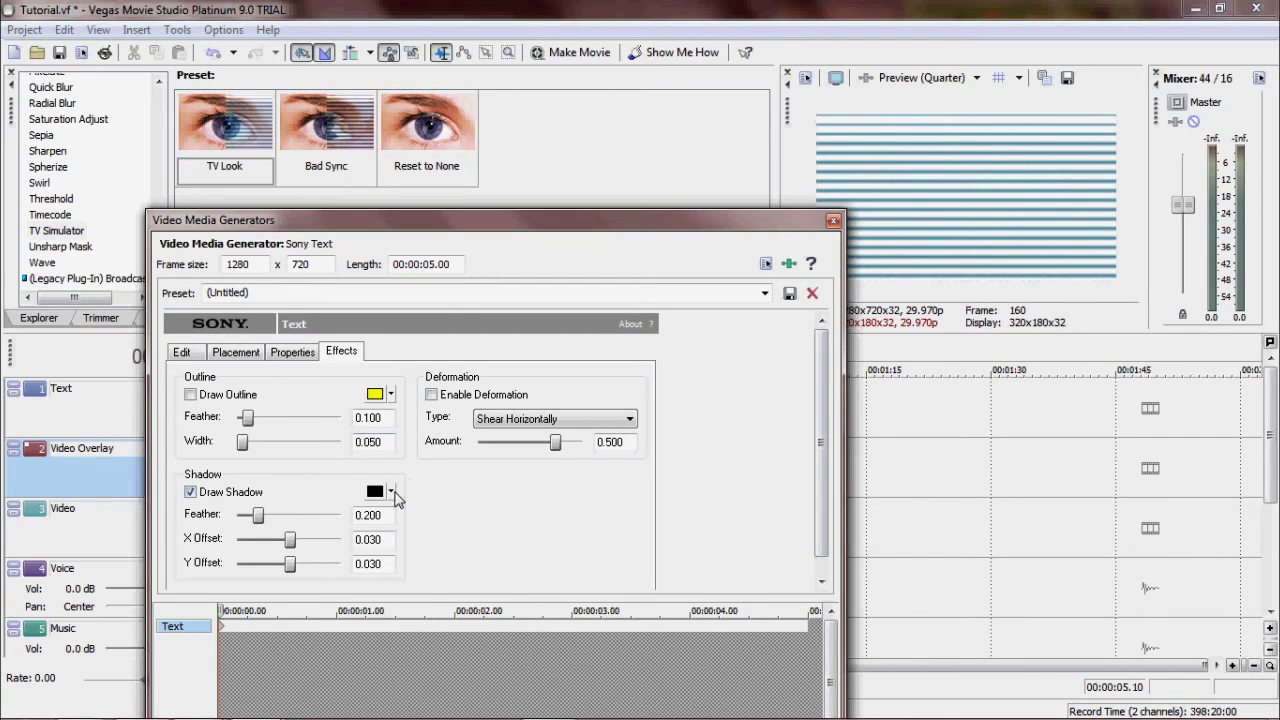
pyautogui.moveTo(300, 220); pyautogui.dragTo(662, 231)
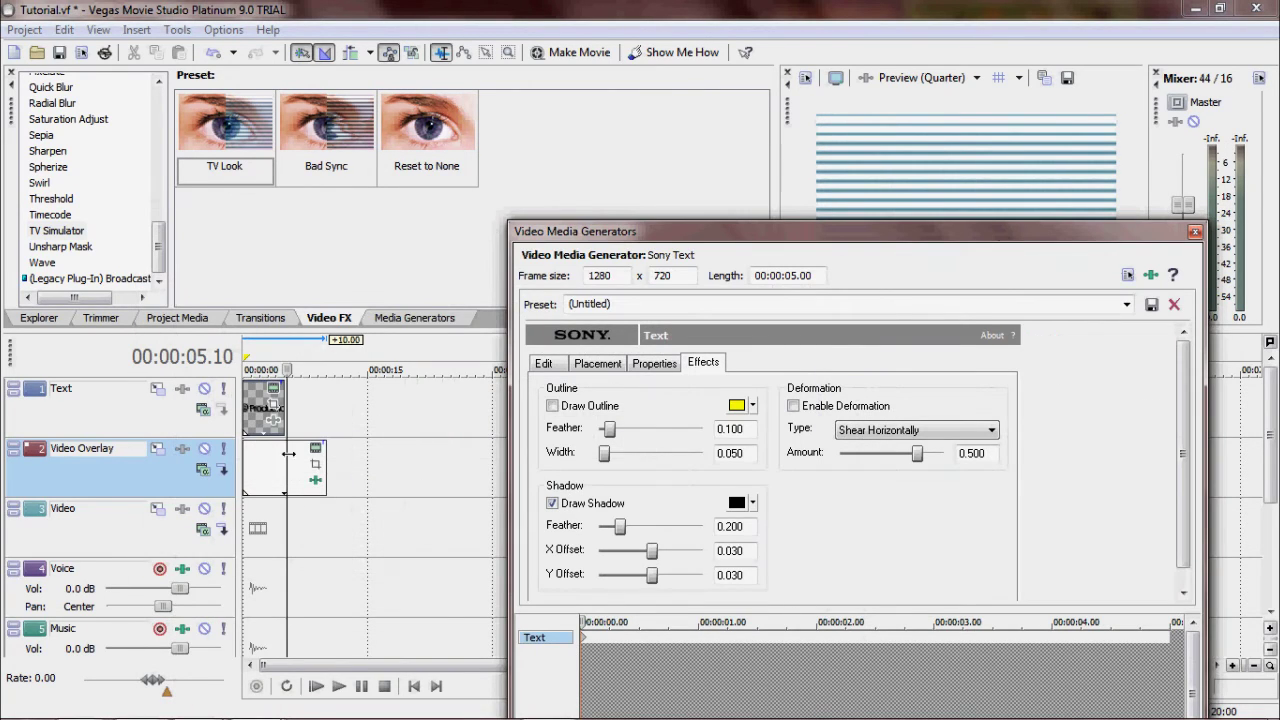
pyautogui.click(268, 460)
pyautogui.moveTo(915, 240); pyautogui.dragTo(457, 194)
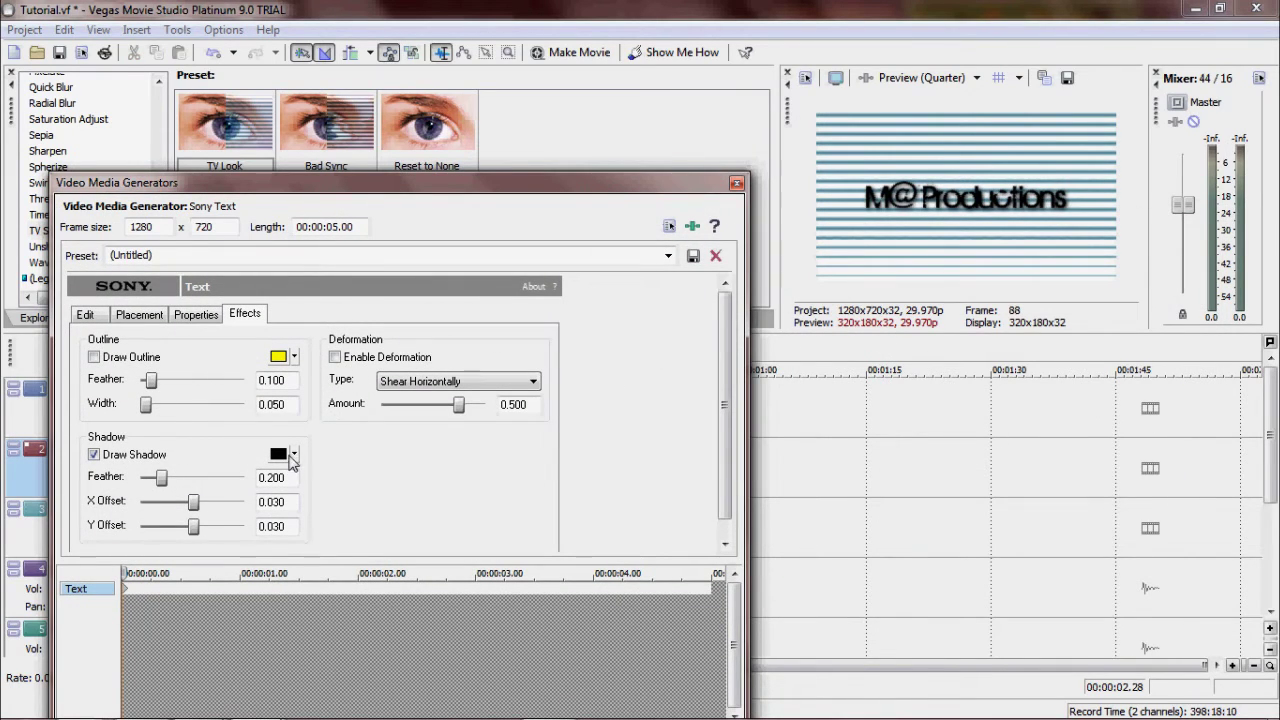
pyautogui.moveTo(163, 483); pyautogui.dragTo(245, 478)
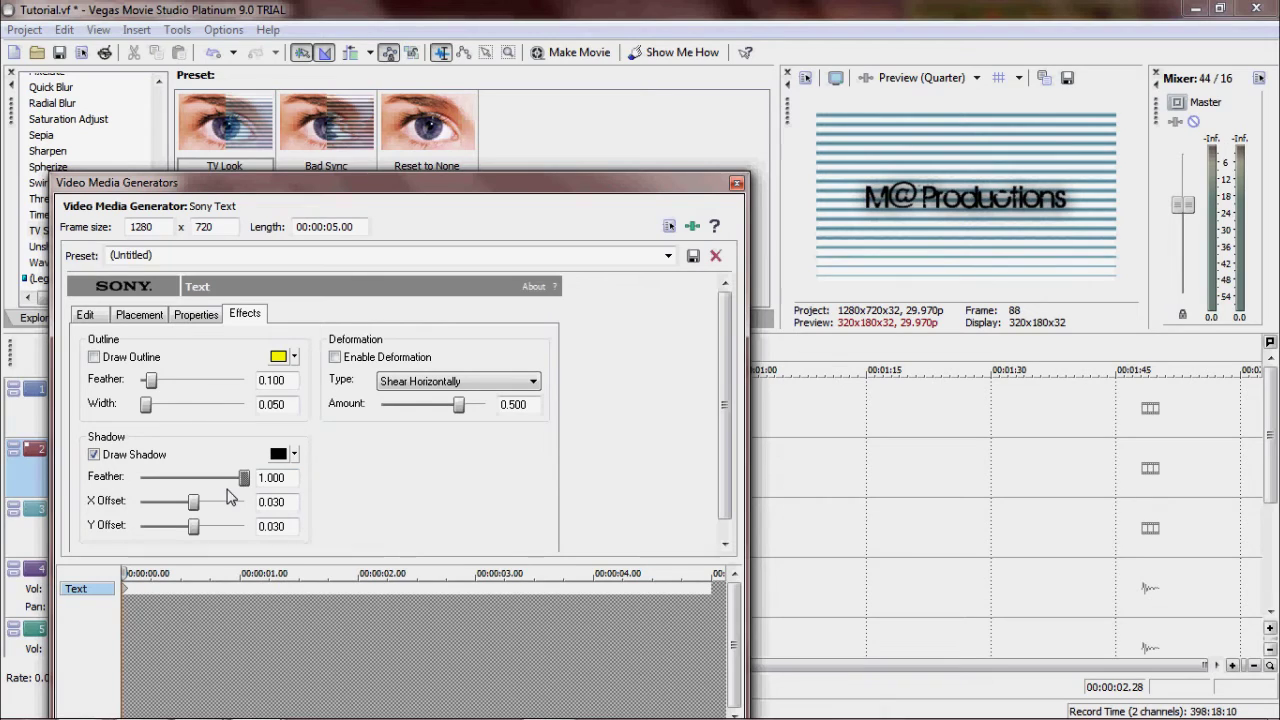
pyautogui.click(737, 183)
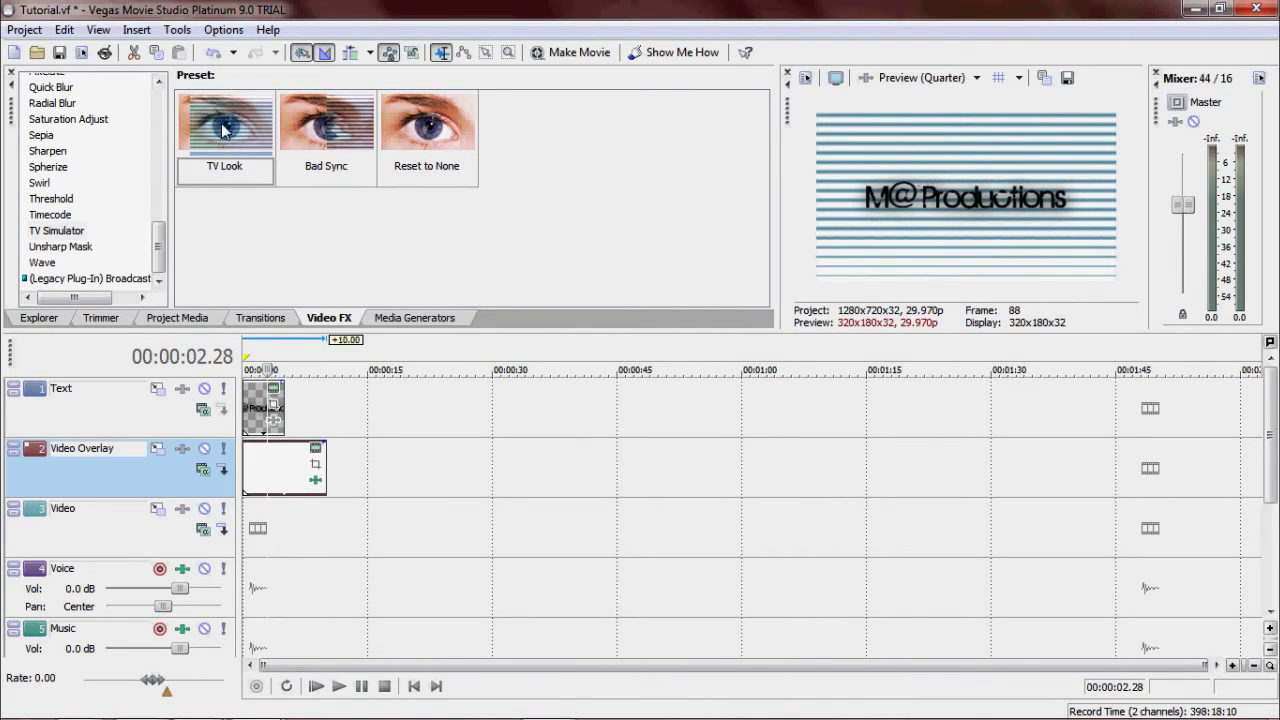
# Preview the intro, then apply the TV Look preset to the M@ Productions text event.
pyautogui.press('space')
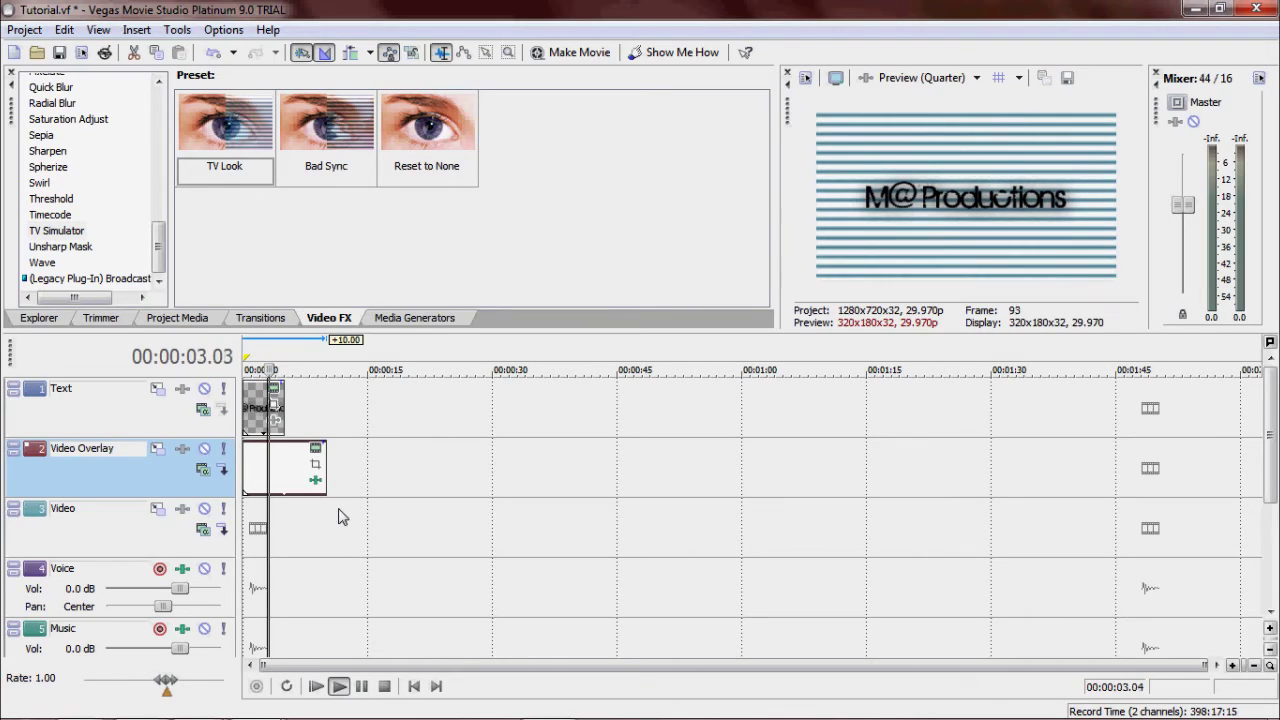
pyautogui.press('space')
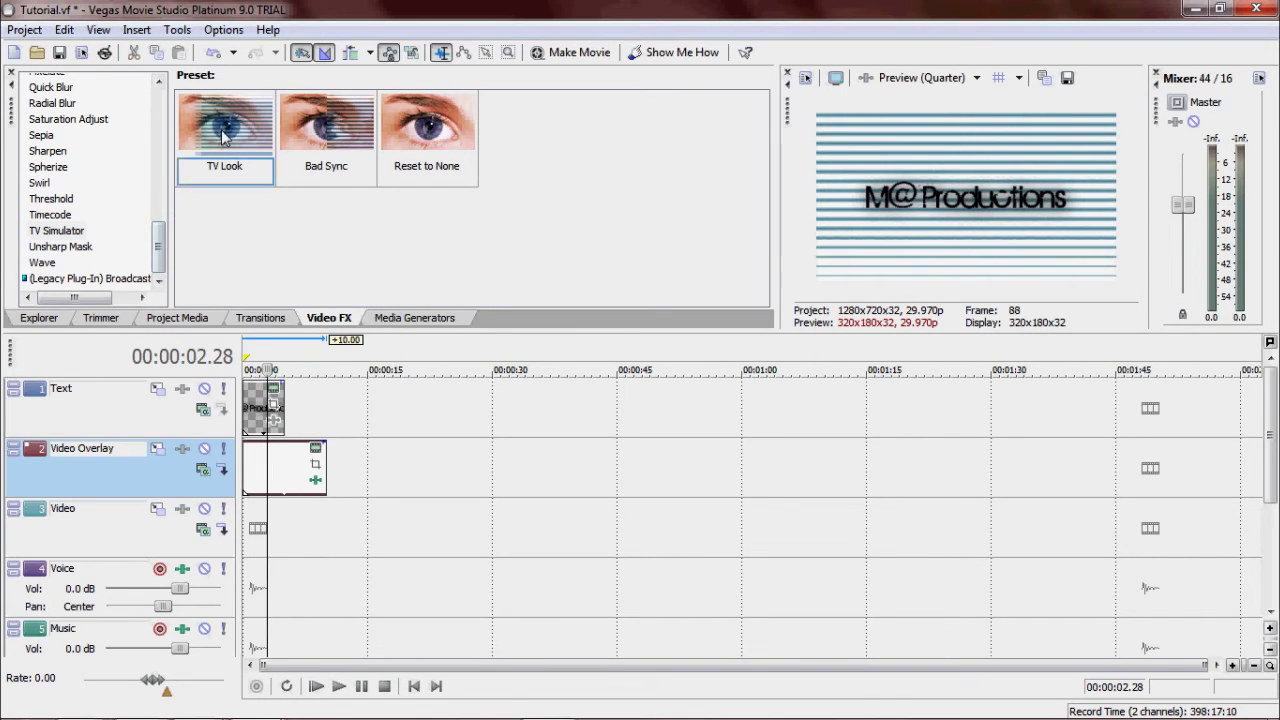
pyautogui.moveTo(224, 135); pyautogui.dragTo(260, 420)
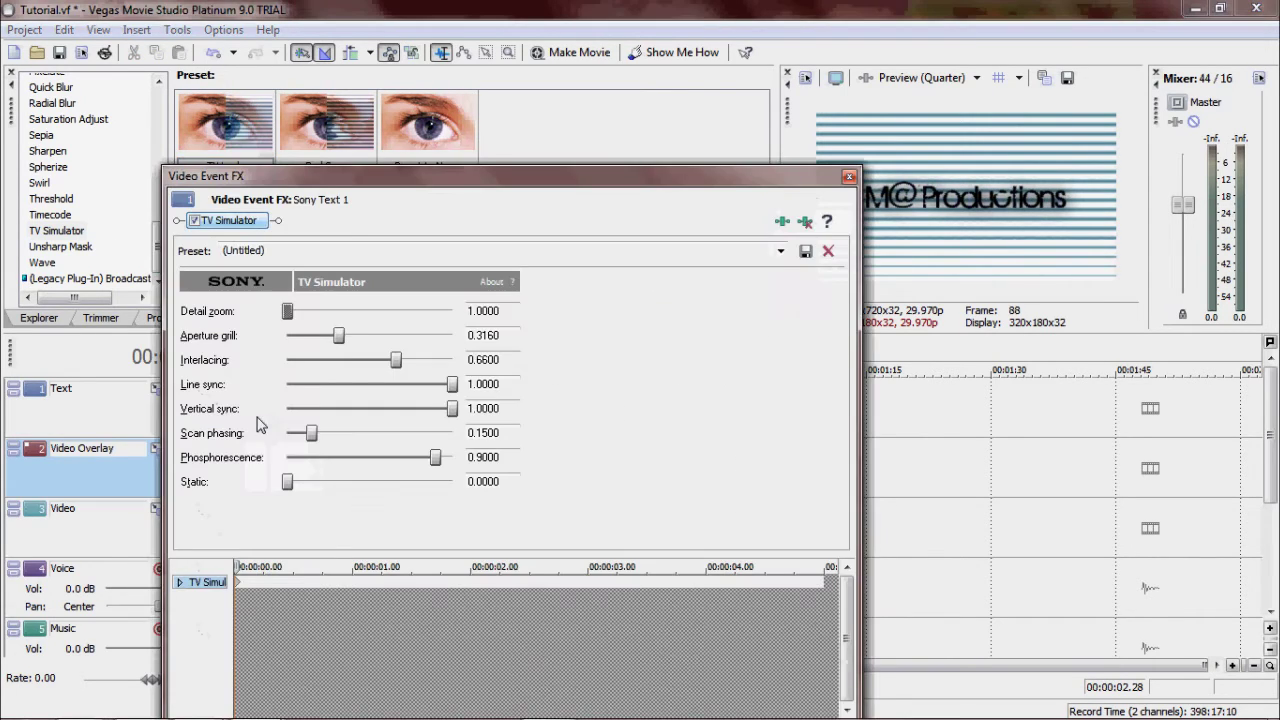
# Set the text's Scan phasing and Phosphorescence to 1.0 and Aperture grill to 0.
pyautogui.moveTo(583, 181); pyautogui.dragTo(566, 263)
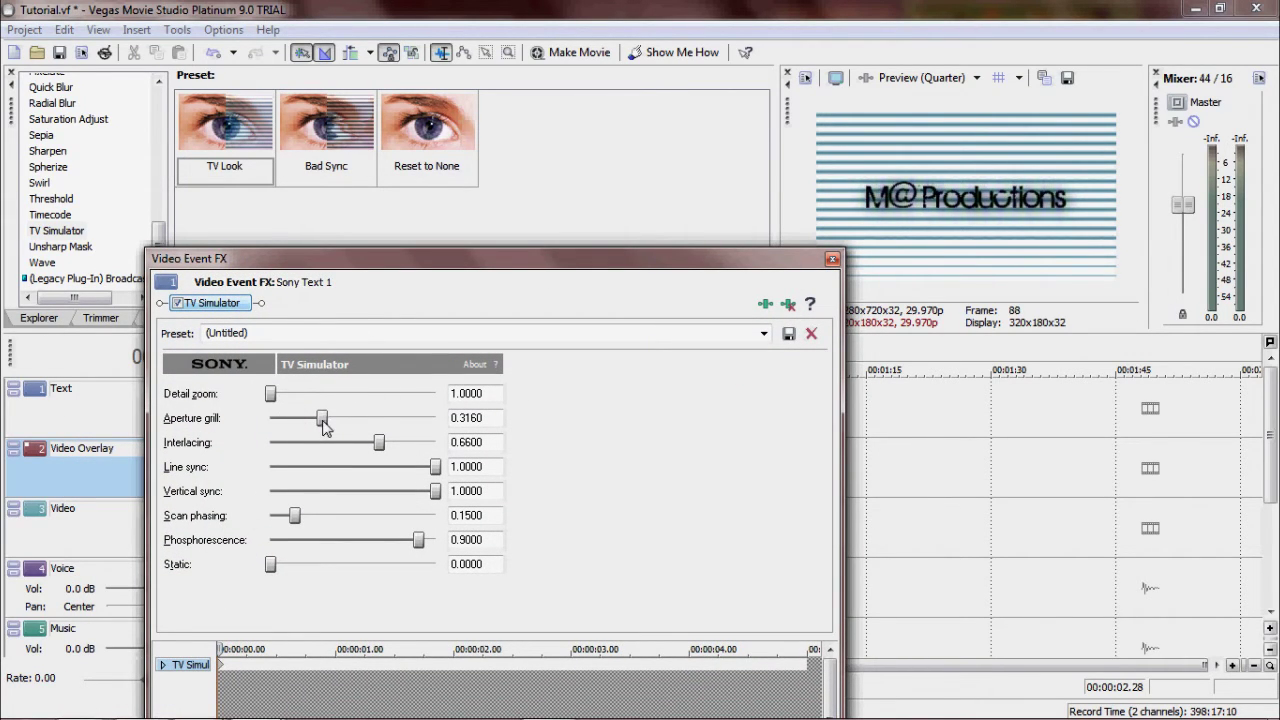
pyautogui.moveTo(323, 425); pyautogui.dragTo(630, 434)
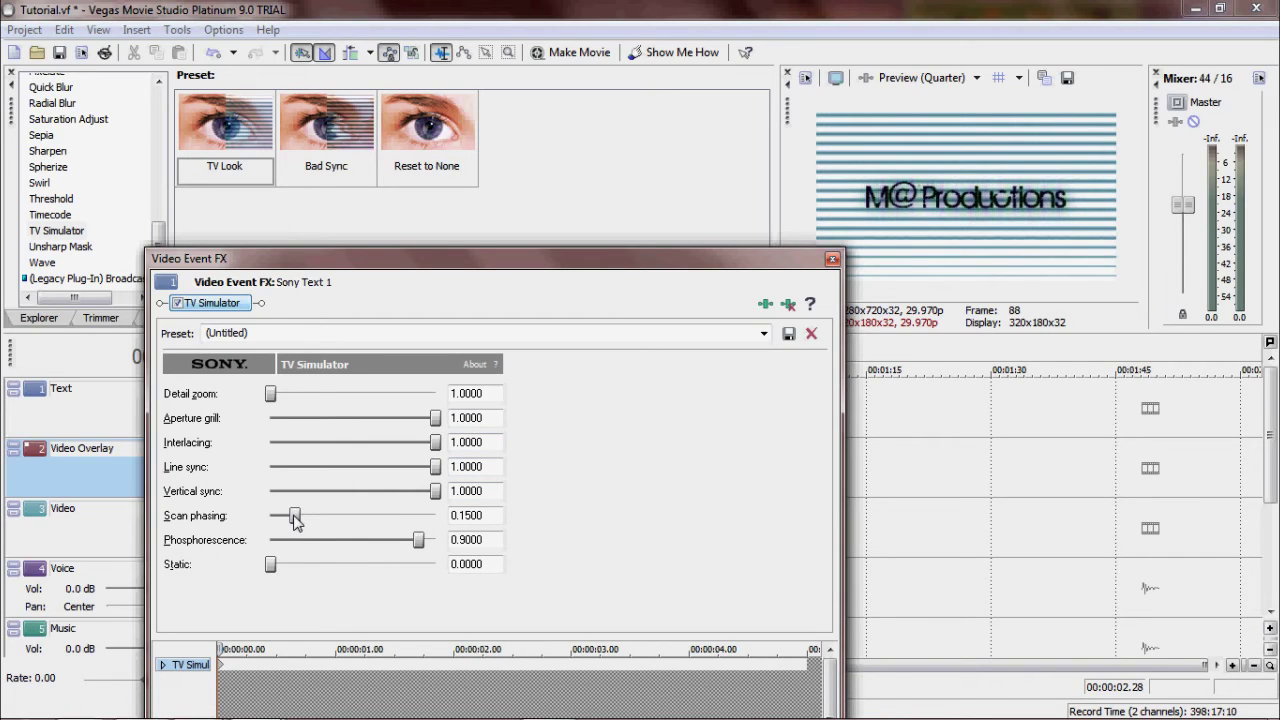
pyautogui.moveTo(295, 520); pyautogui.dragTo(642, 551)
pyautogui.moveTo(418, 541); pyautogui.dragTo(445, 545)
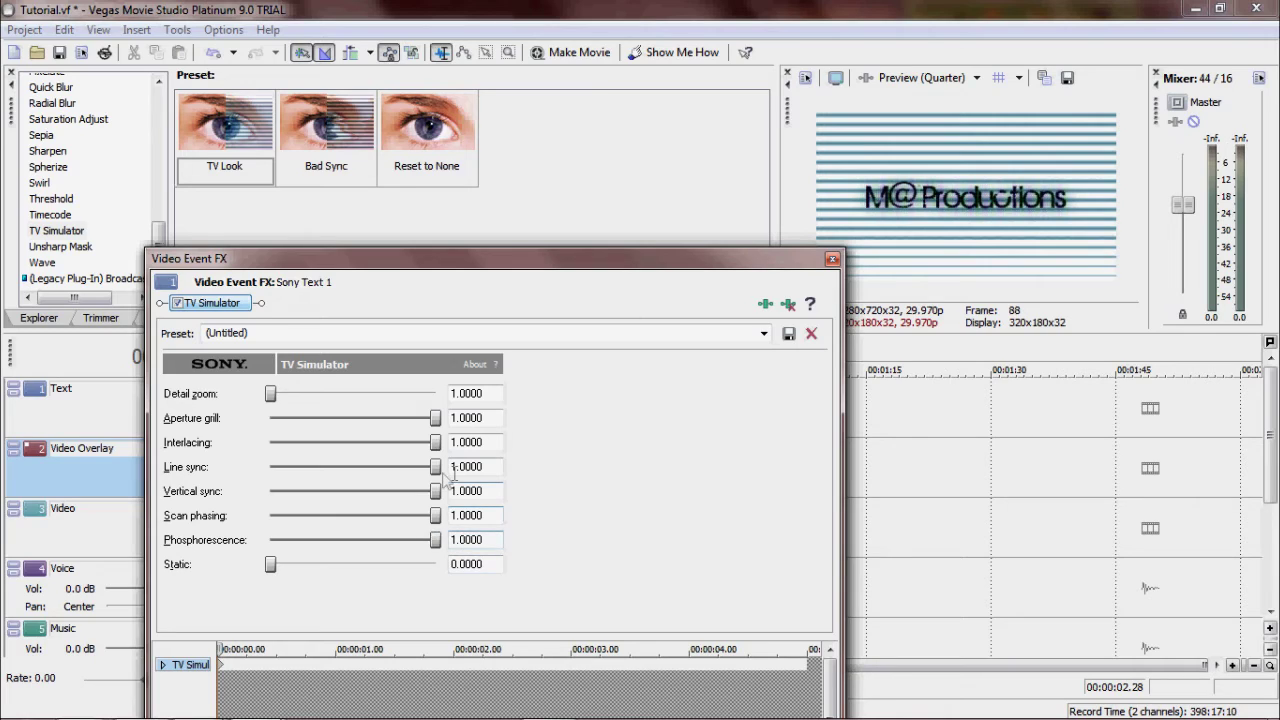
pyautogui.moveTo(436, 420); pyautogui.dragTo(245, 433)
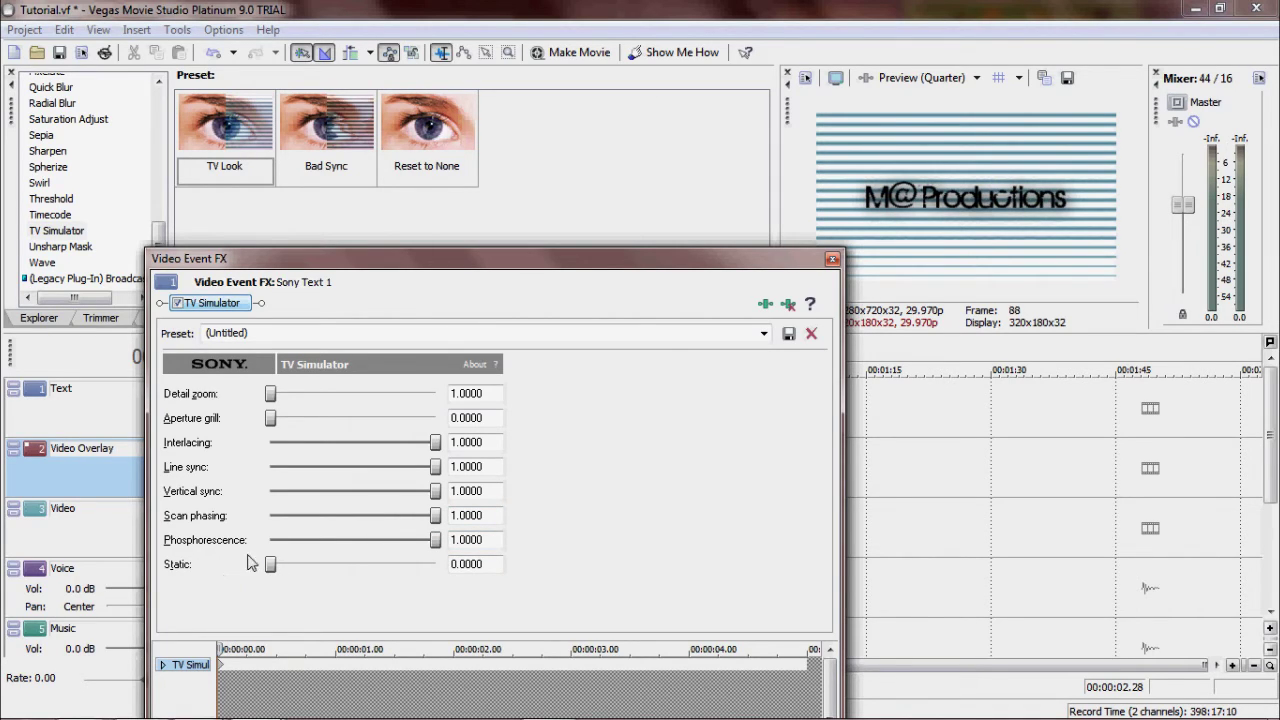
pyautogui.click(832, 259)
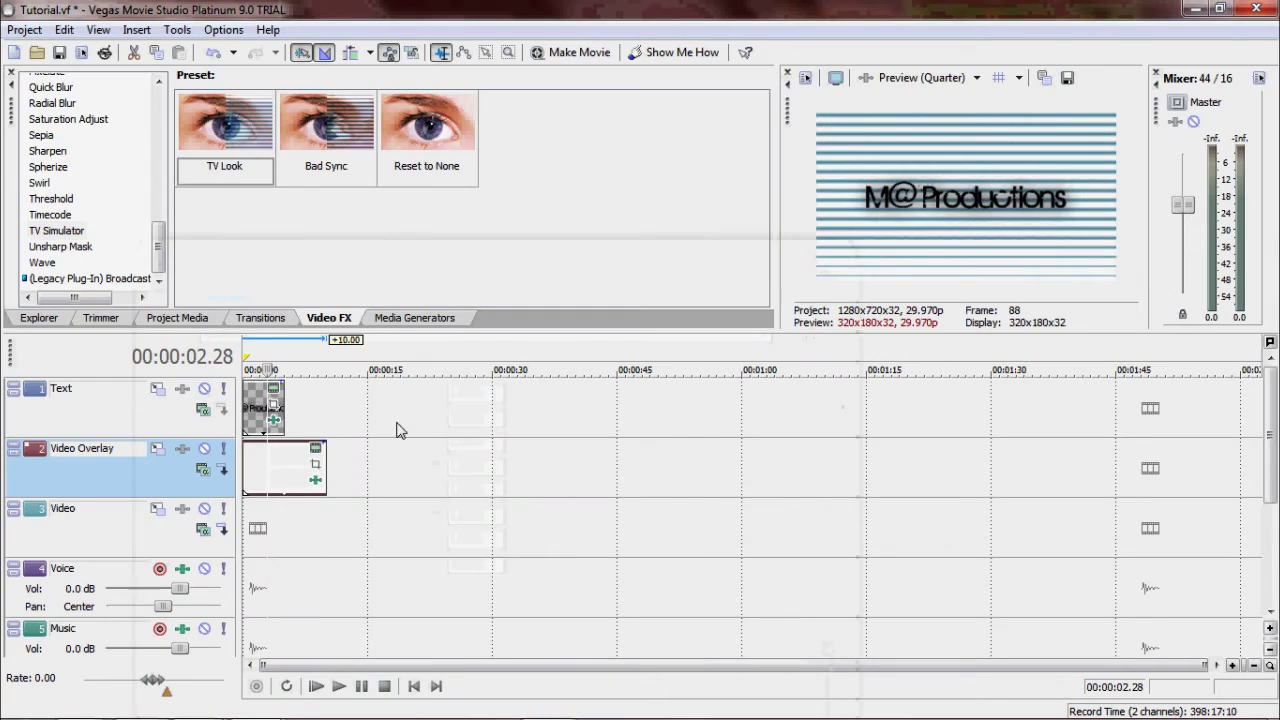
# Play the intro from 0:00, then reopen the M@ Productions text generator settings.
pyautogui.click(250, 528)
pyautogui.press('space')
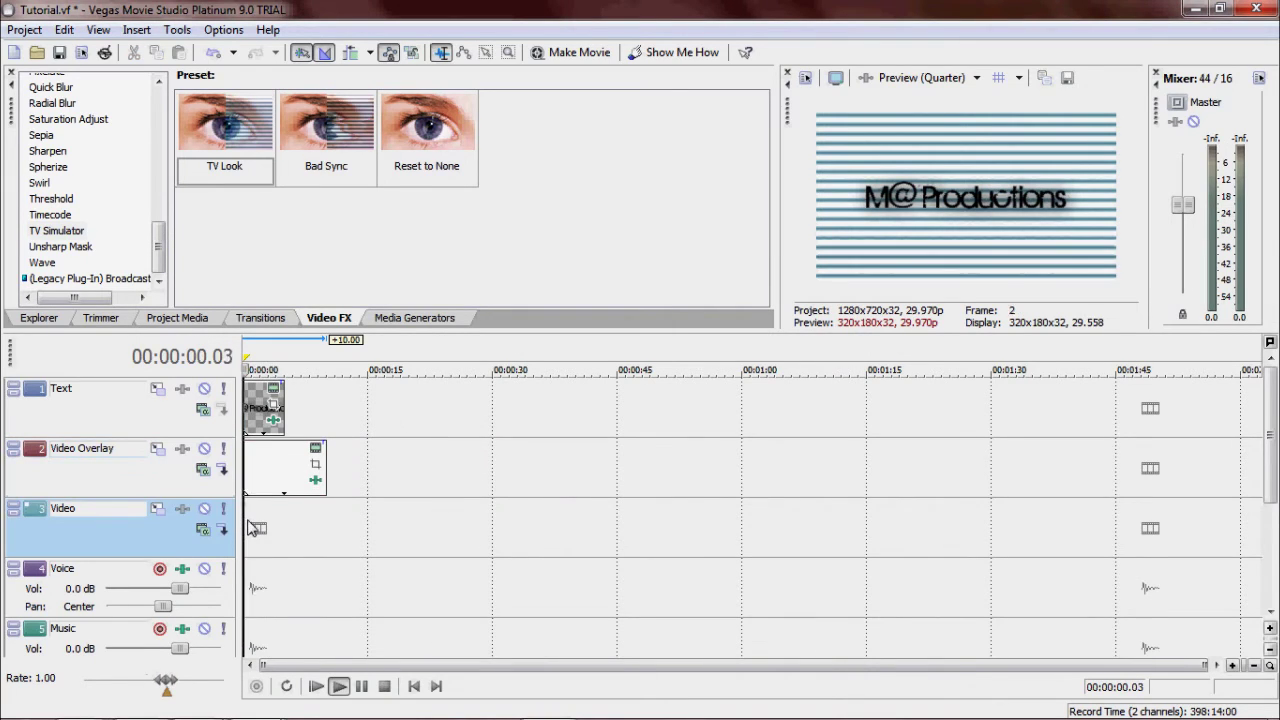
pyautogui.press('space')
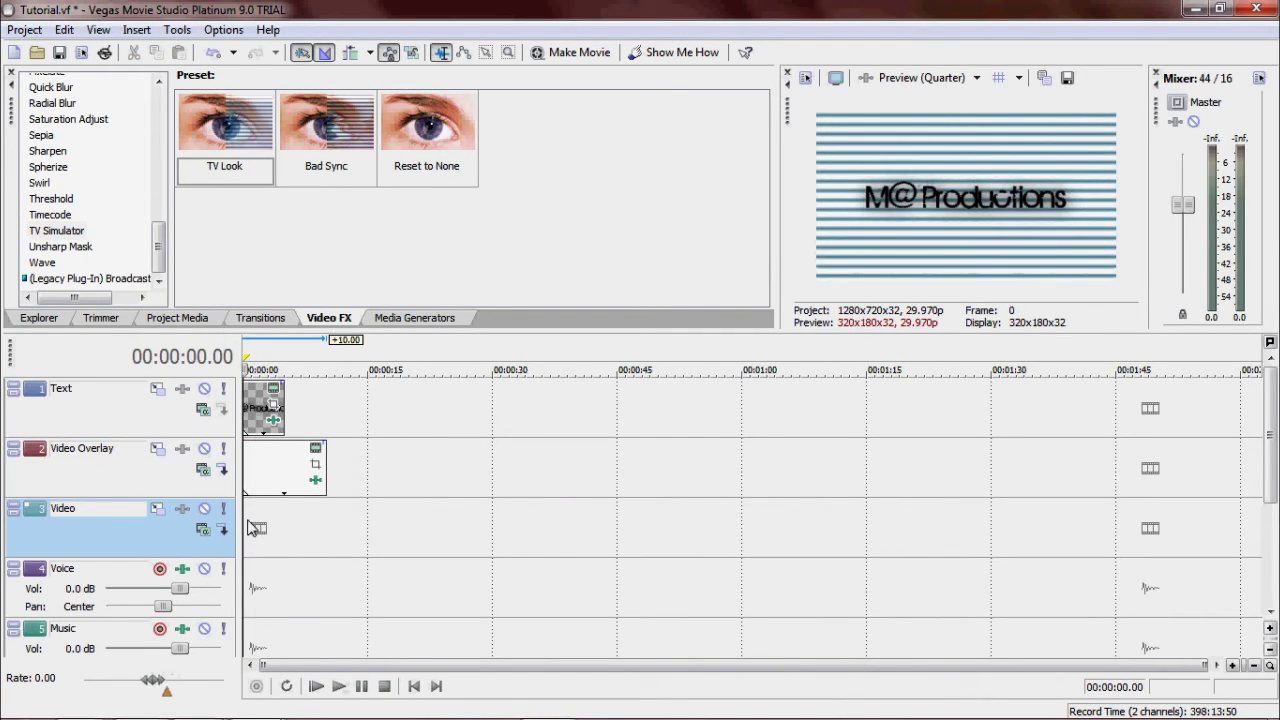
pyautogui.click(277, 392)
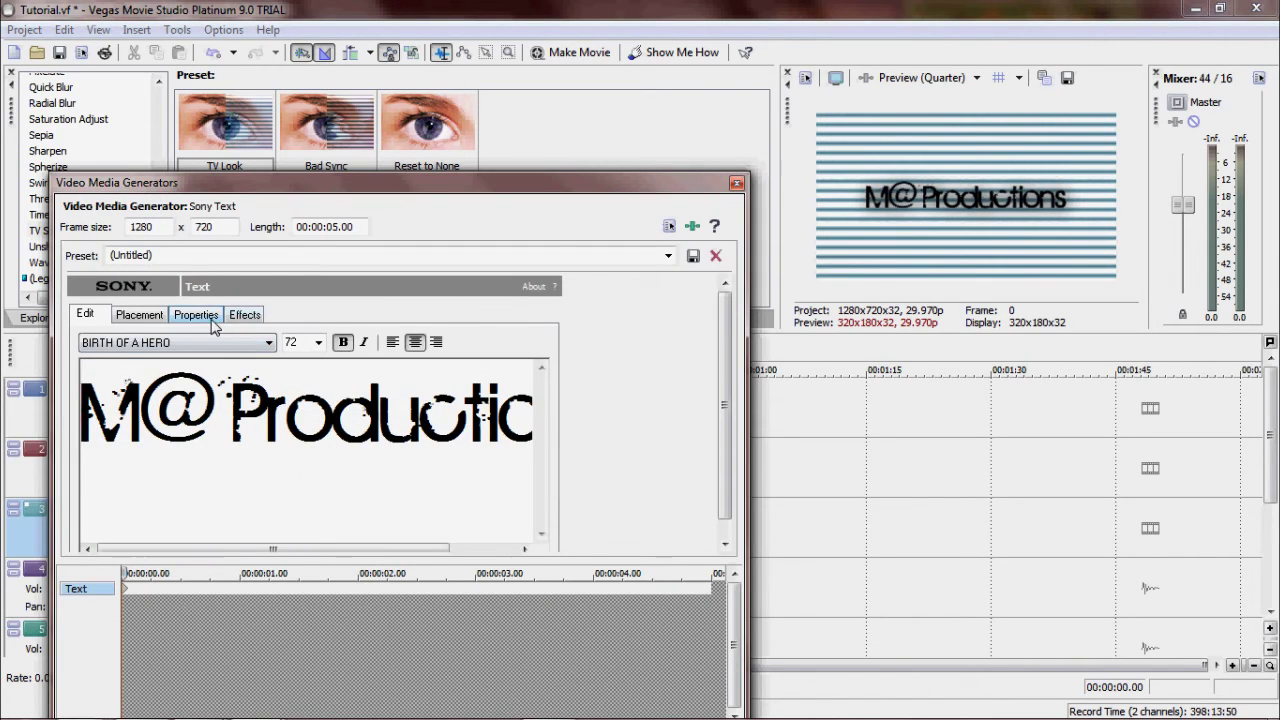
# Lighten the M@ Productions text to dark grey and make its drop shadow dark grey.
pyautogui.click(196, 315)
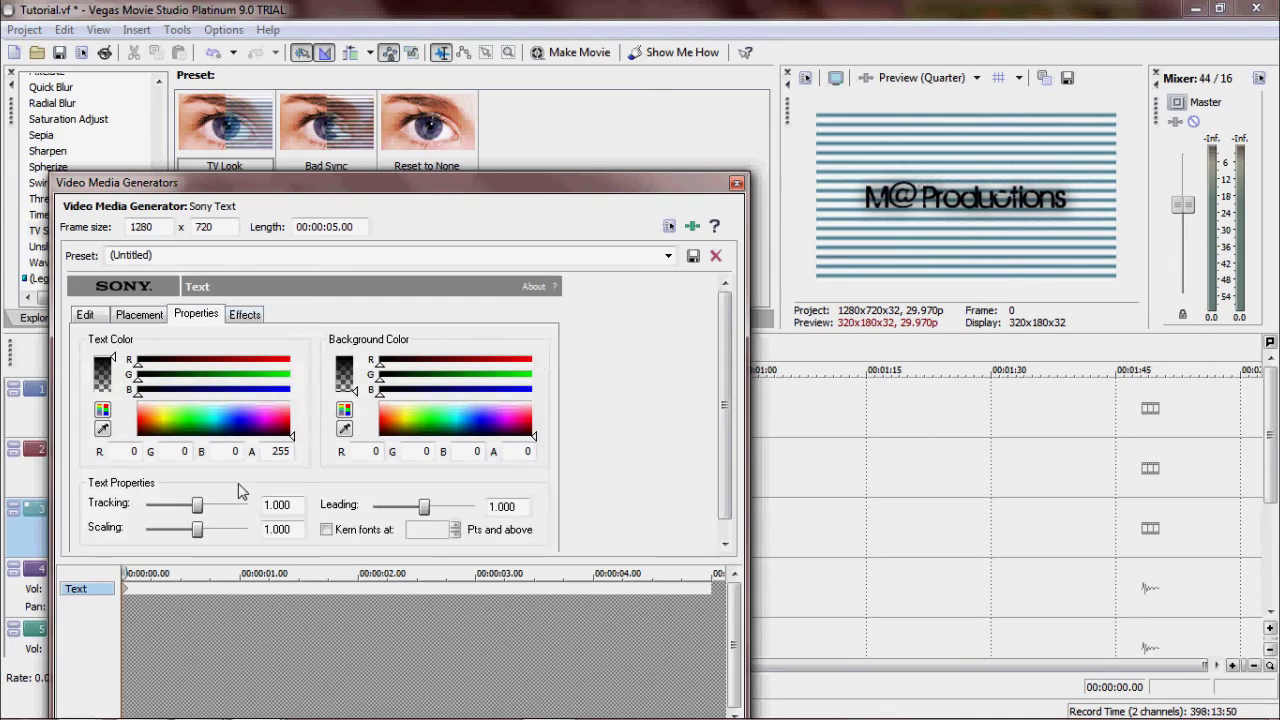
pyautogui.click(292, 437)
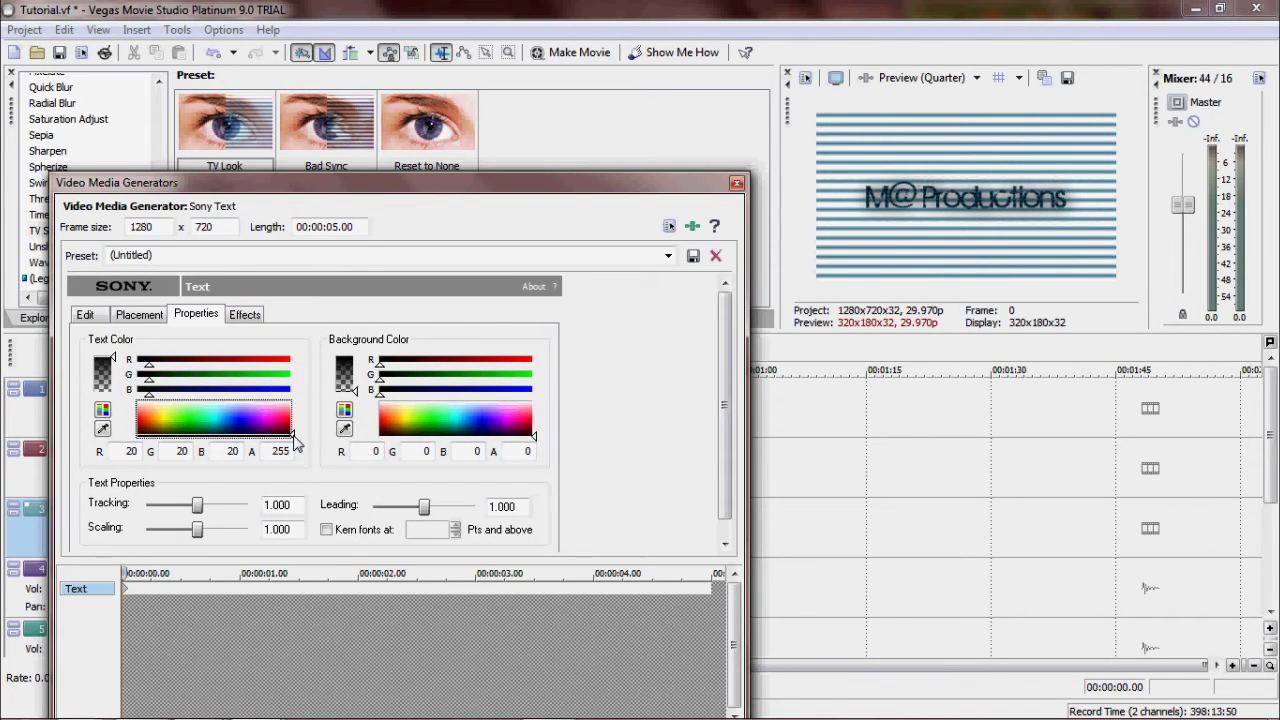
pyautogui.moveTo(295, 437); pyautogui.dragTo(294, 434)
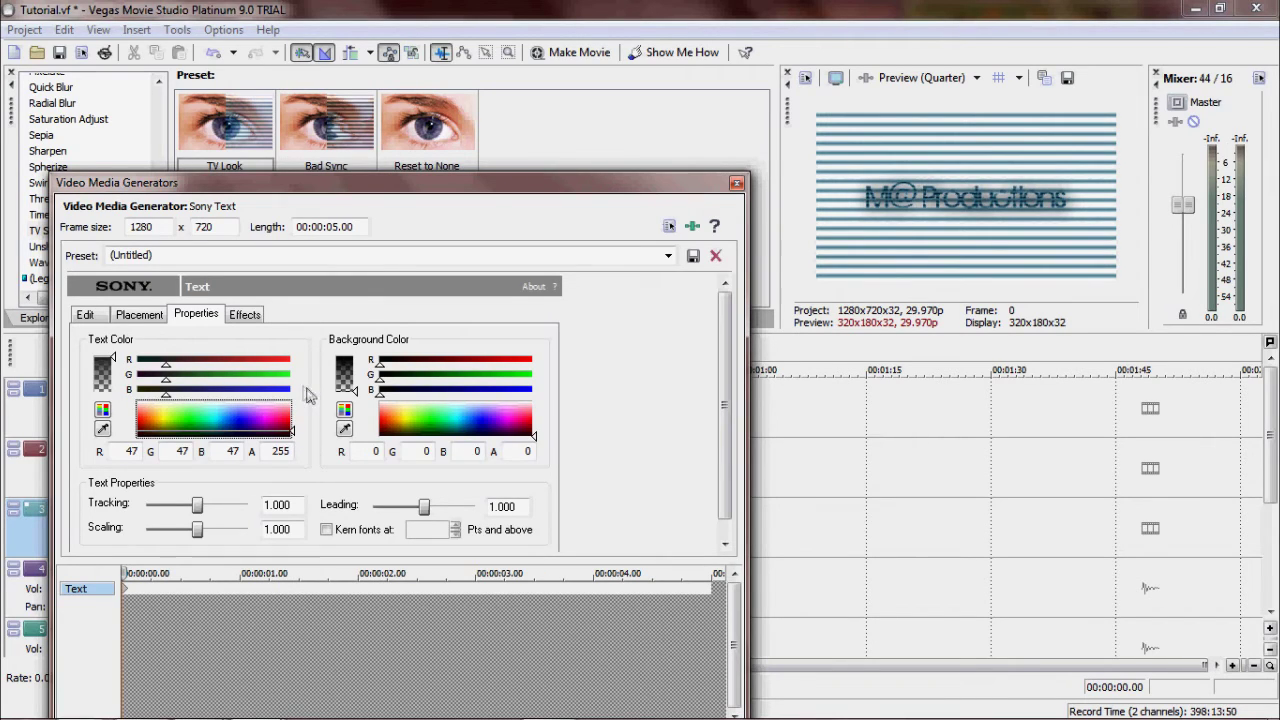
pyautogui.click(250, 315)
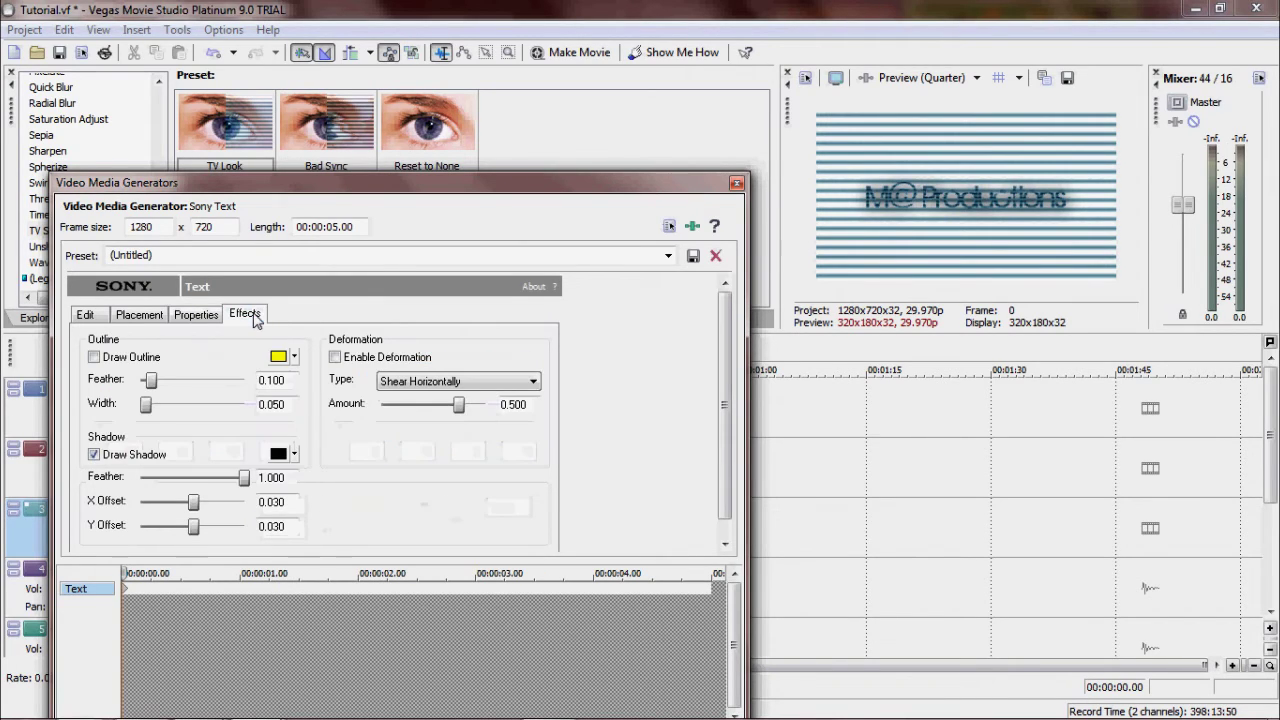
pyautogui.click(289, 457)
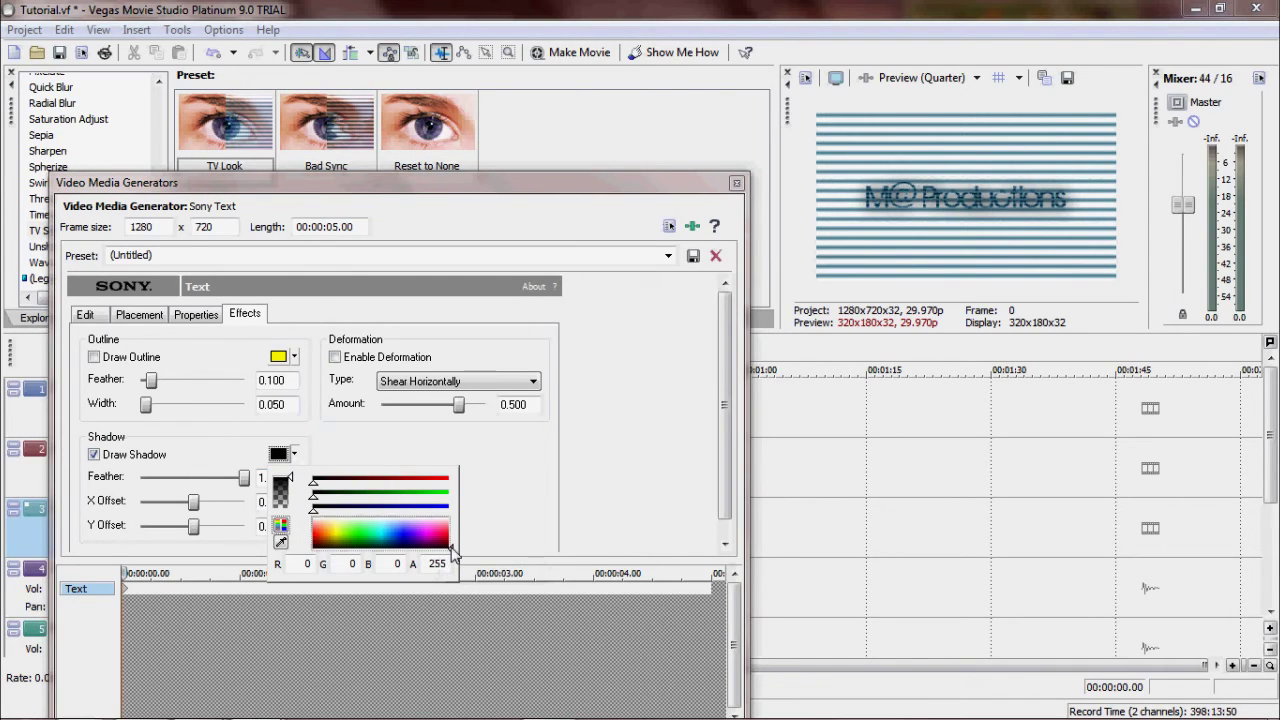
pyautogui.click(449, 546)
pyautogui.moveTo(452, 548); pyautogui.dragTo(452, 546)
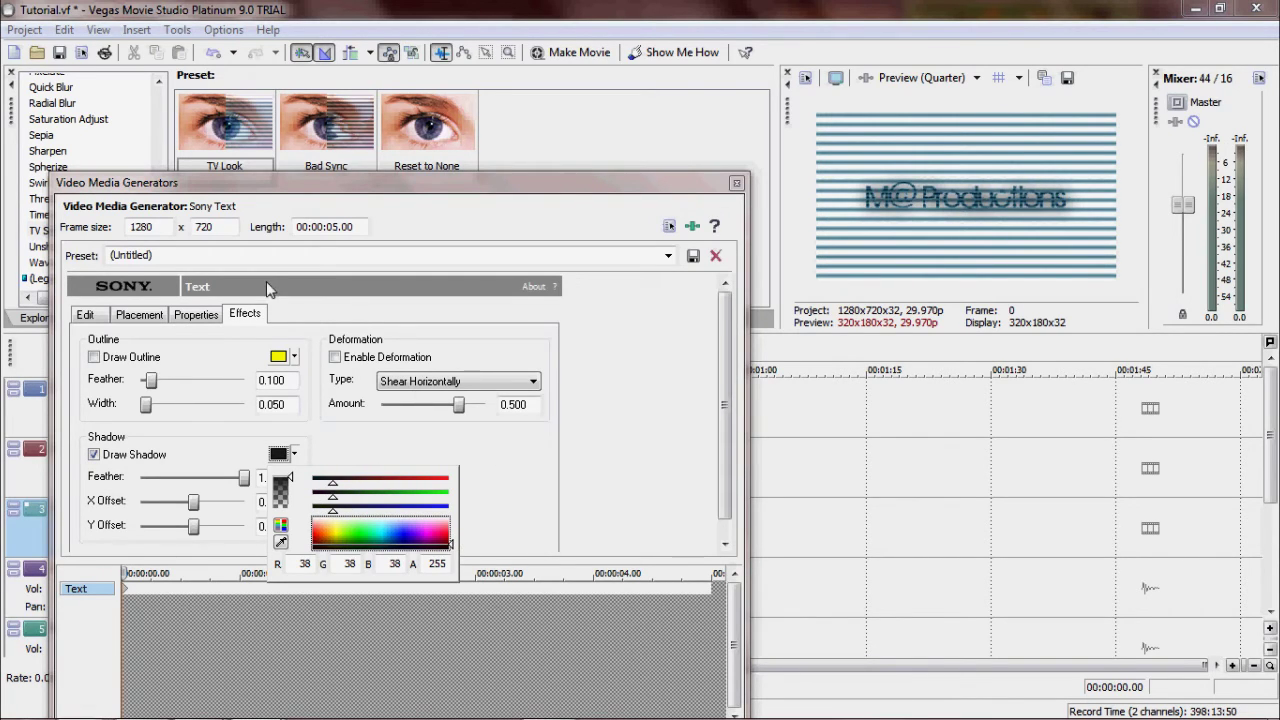
# Fine-tune the text colour to grey RGB 67, 67, 67 and close the generator window.
pyautogui.click(194, 316)
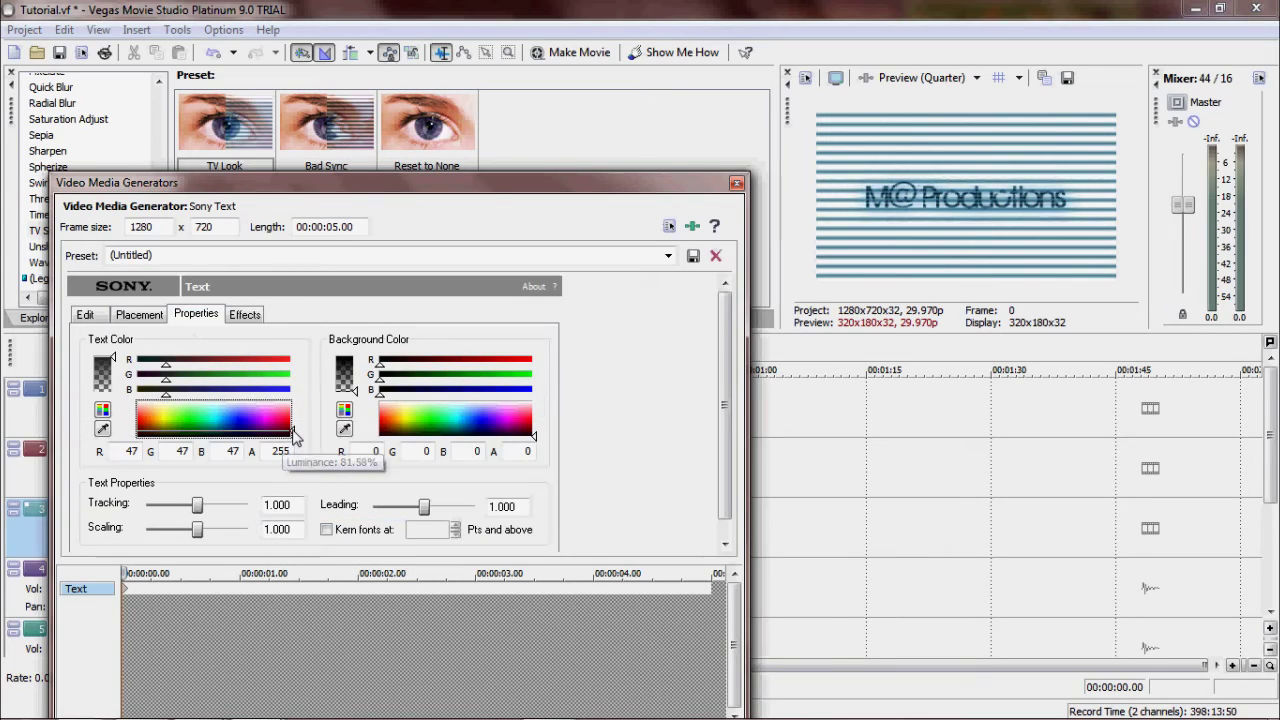
pyautogui.click(293, 433)
pyautogui.moveTo(294, 433); pyautogui.dragTo(295, 434)
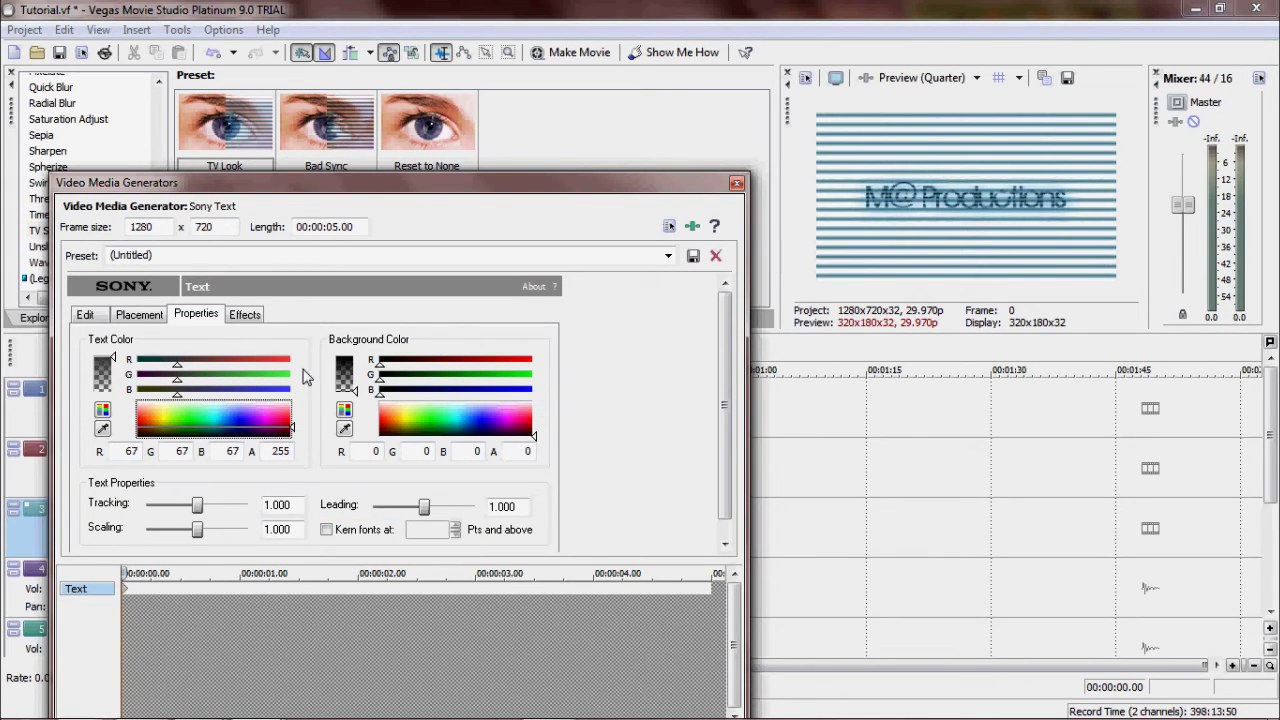
pyautogui.click(737, 183)
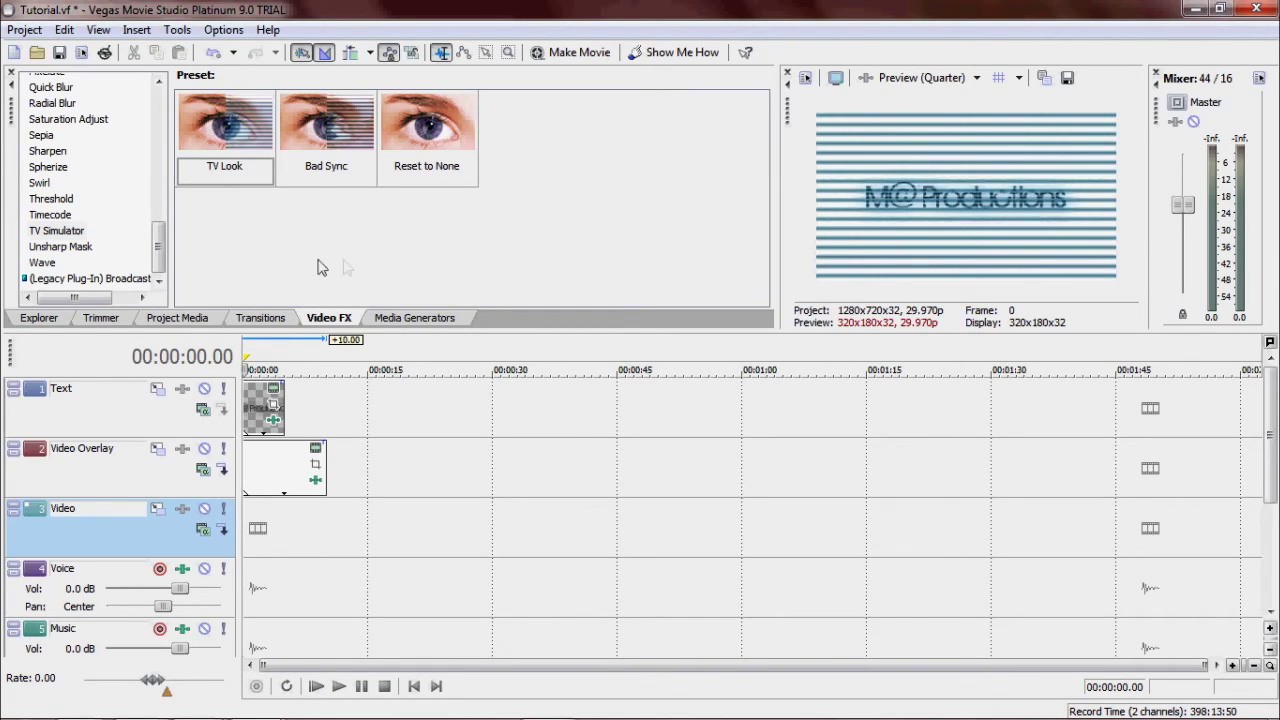
# Apply the Cookie Cutter Picture-In-Picture preset to the white Solid Color overlay event.
pyautogui.scroll(12, 64, 212)
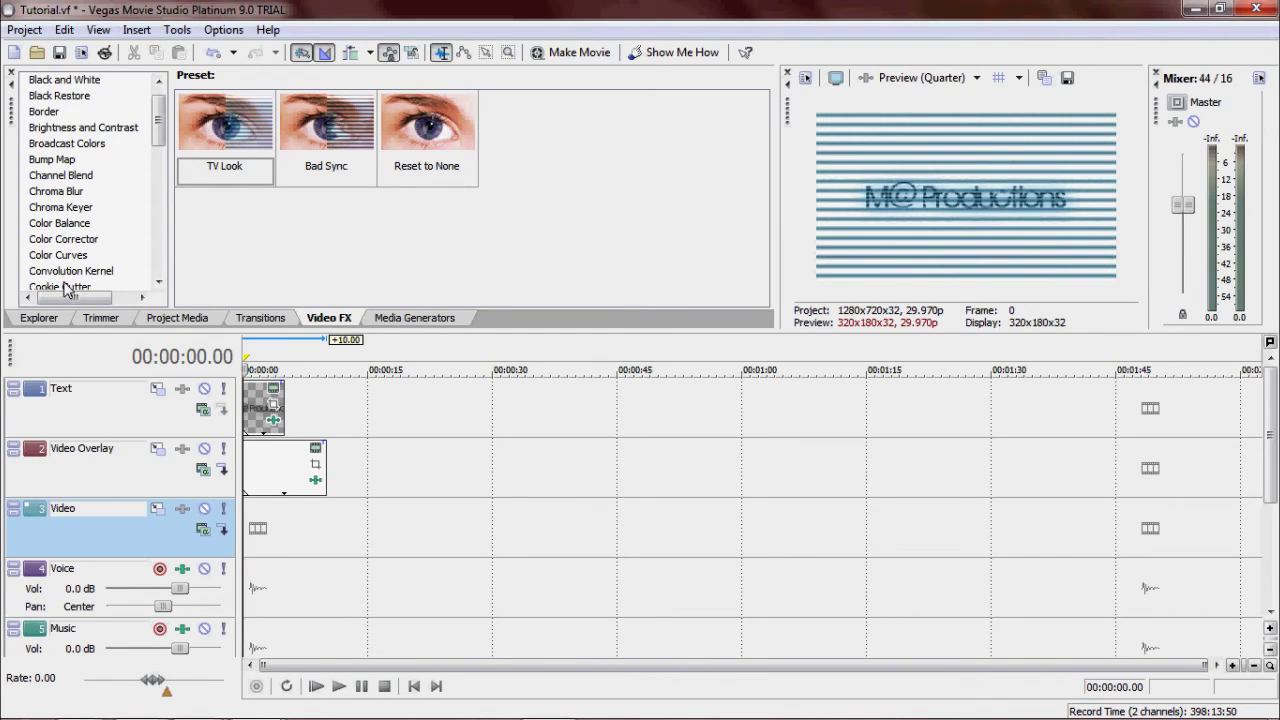
pyautogui.scroll(-3, 88, 226)
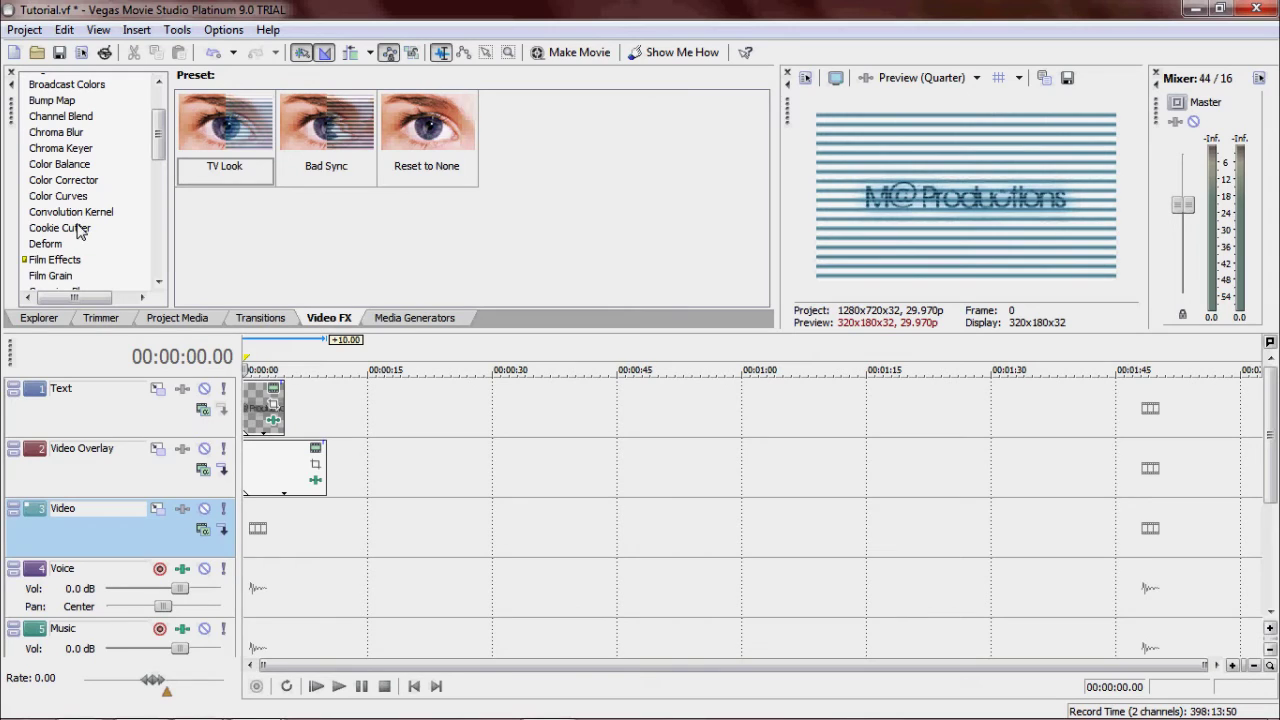
pyautogui.click(78, 215)
pyautogui.click(78, 228)
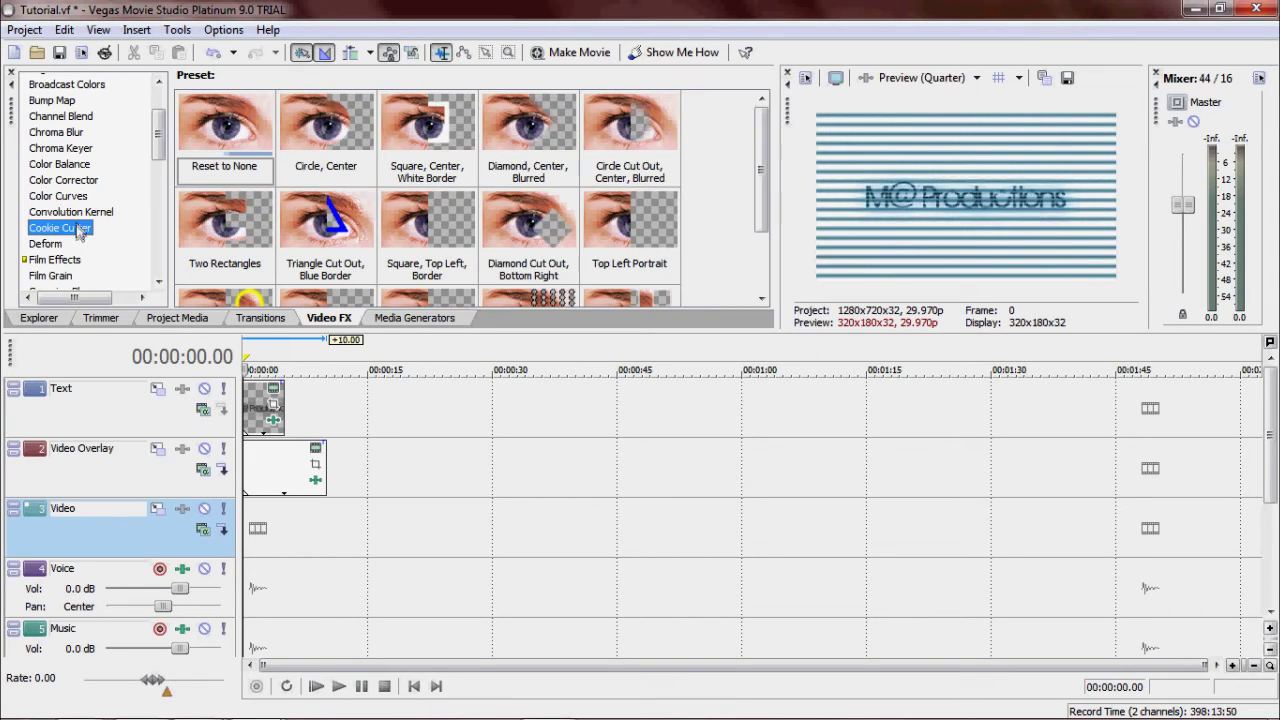
pyautogui.scroll(-1, 460, 200)
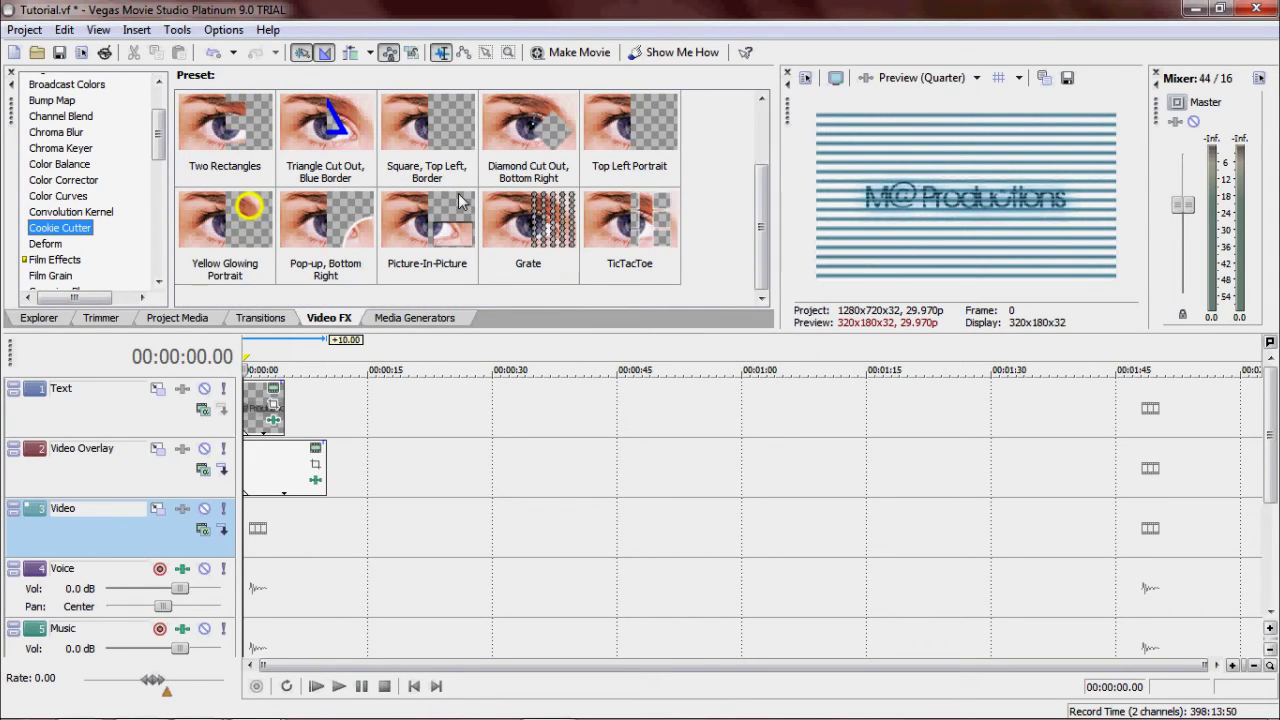
pyautogui.click(440, 240)
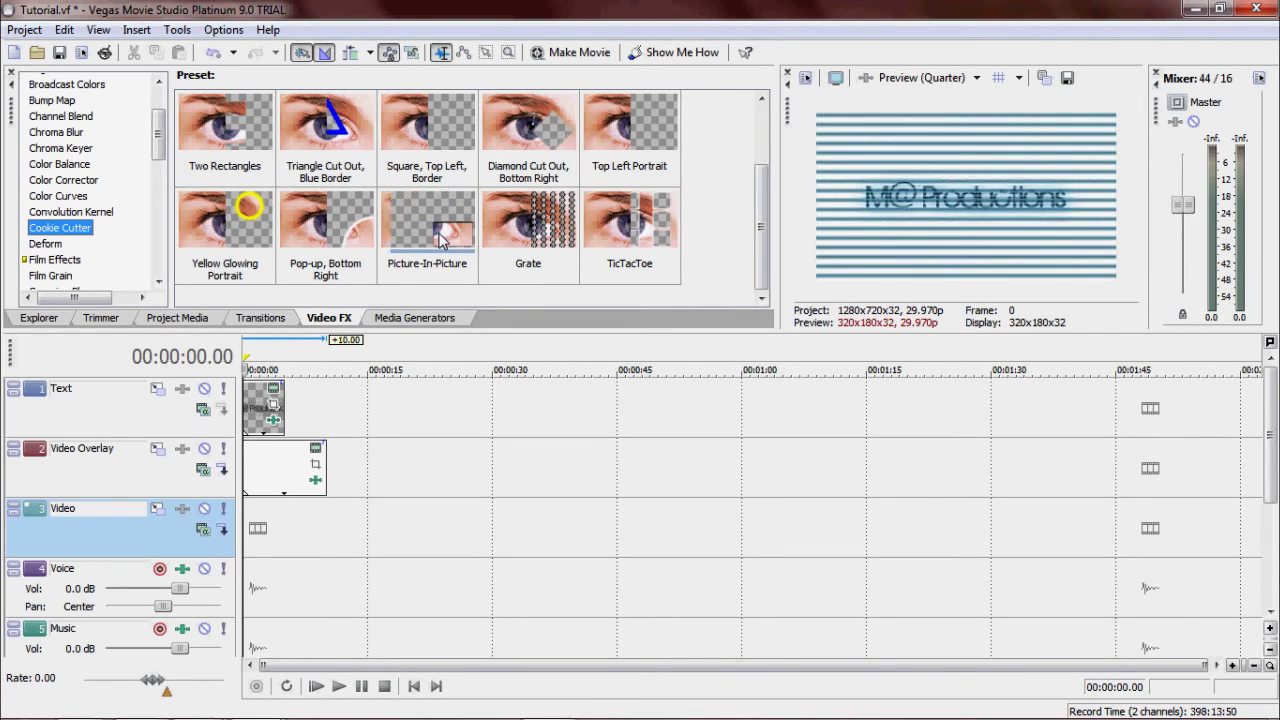
pyautogui.click(440, 240)
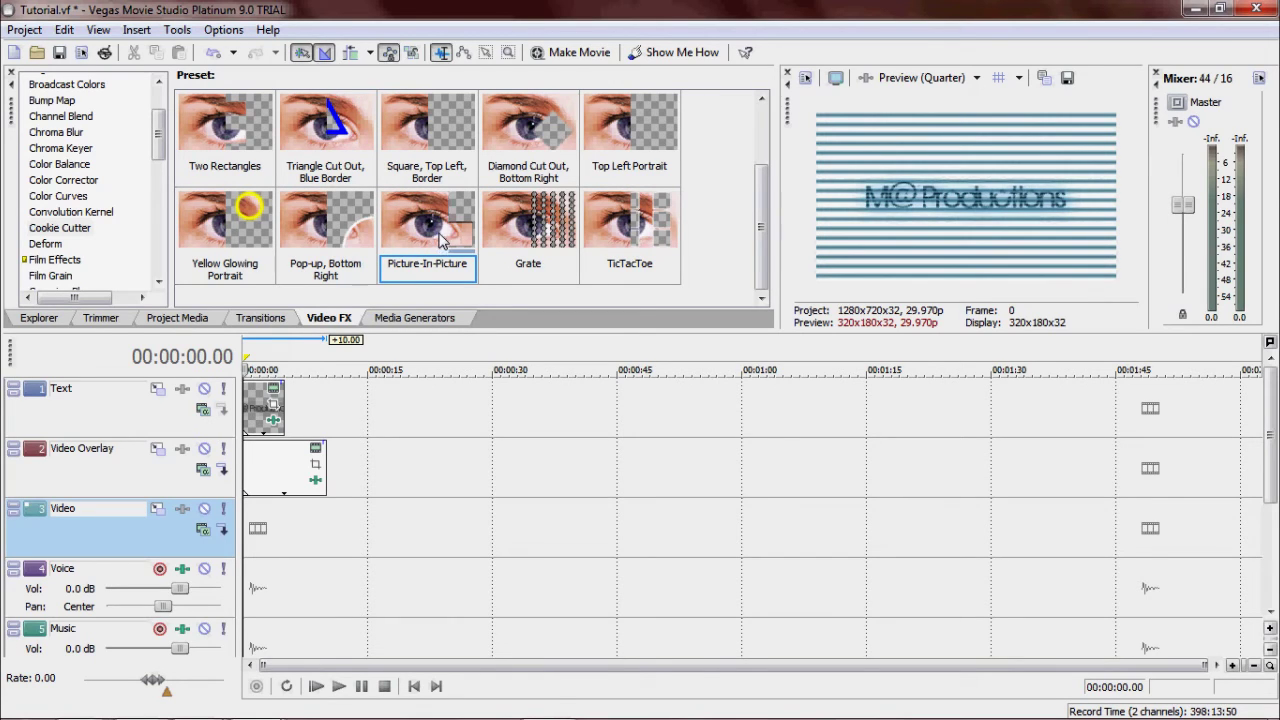
pyautogui.moveTo(440, 240); pyautogui.dragTo(305, 467)
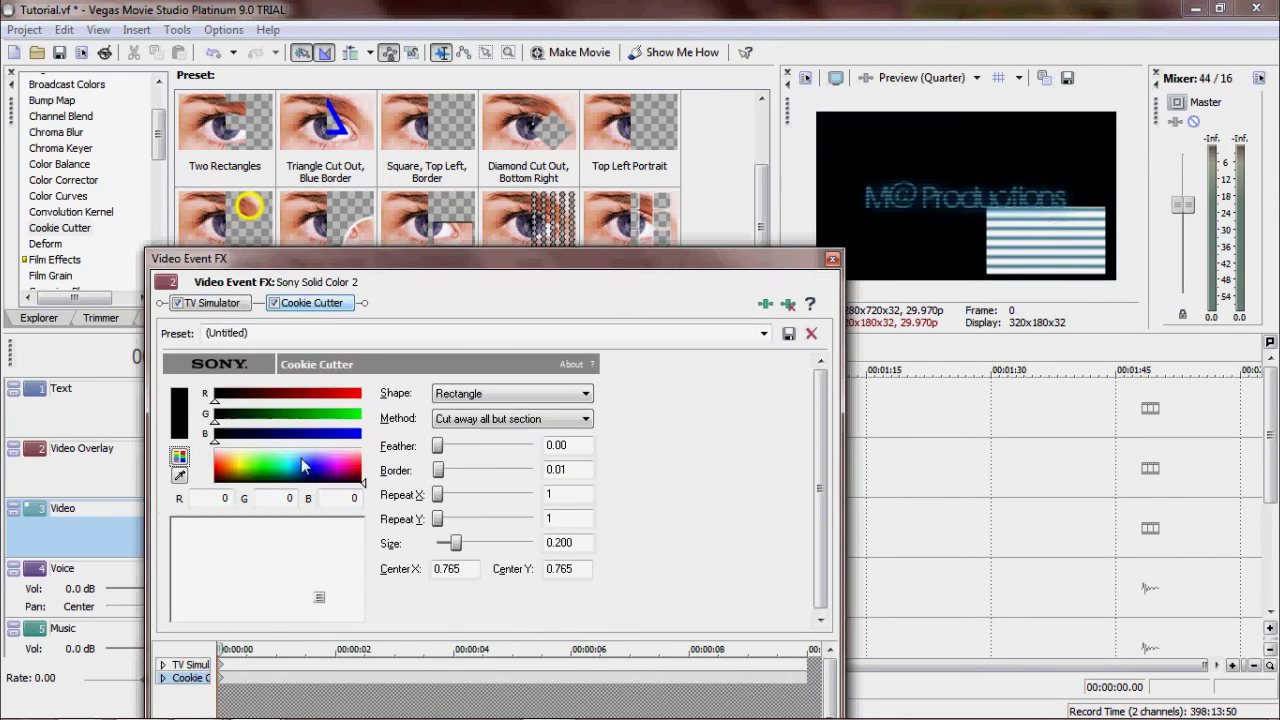
# Centre the Cookie Cutter cut-out at Center X 0.500, with Feather 1.00 and Size 0.390.
pyautogui.moveTo(718, 262); pyautogui.dragTo(982, 361)
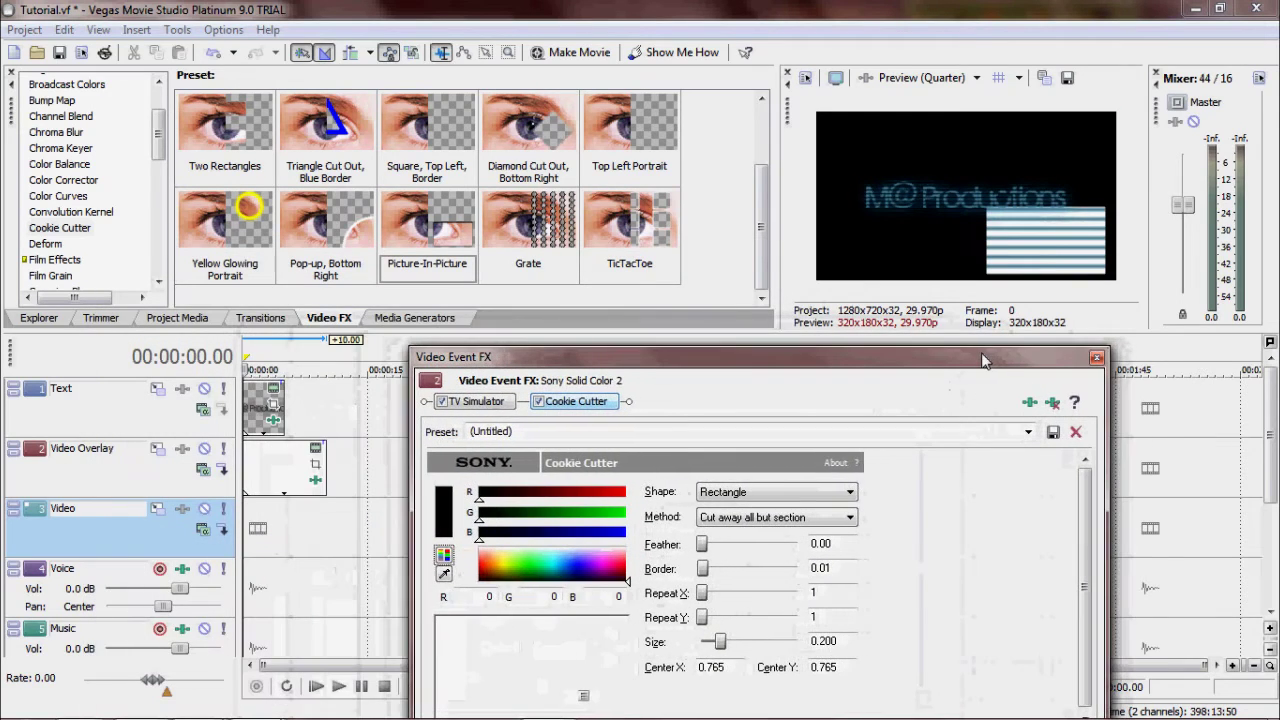
pyautogui.click(1052, 229)
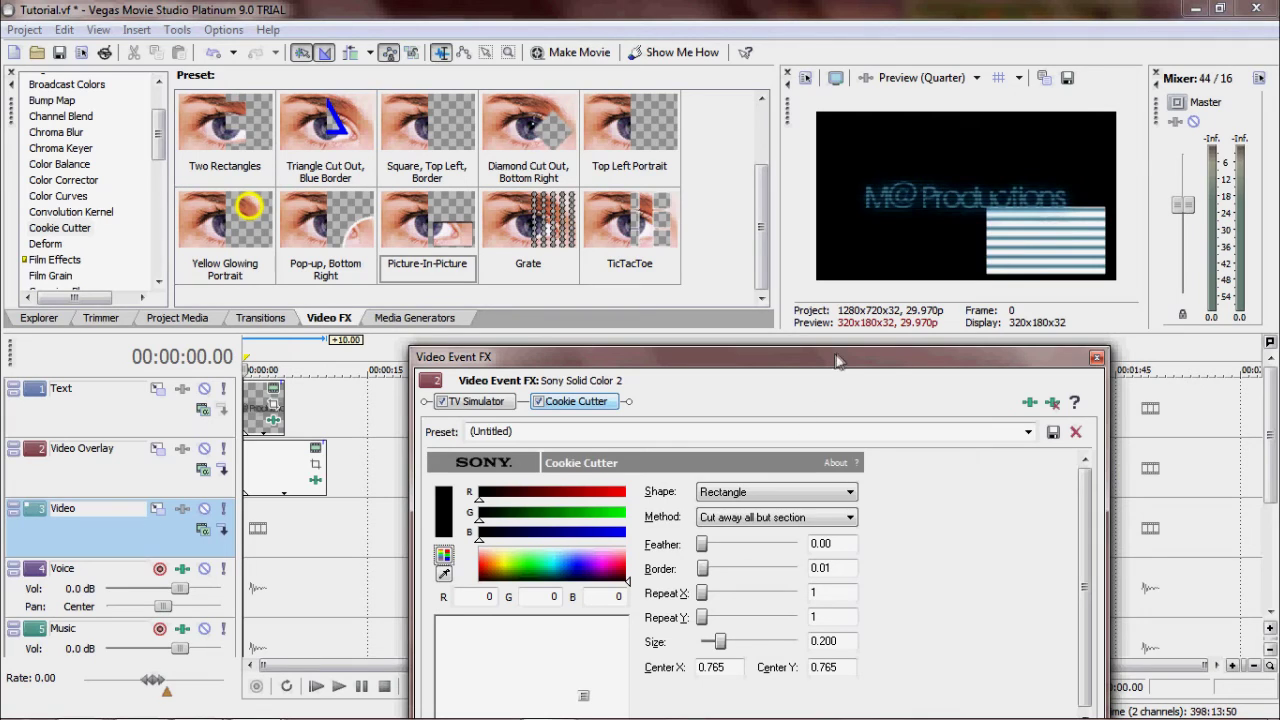
pyautogui.moveTo(860, 358); pyautogui.dragTo(722, 297)
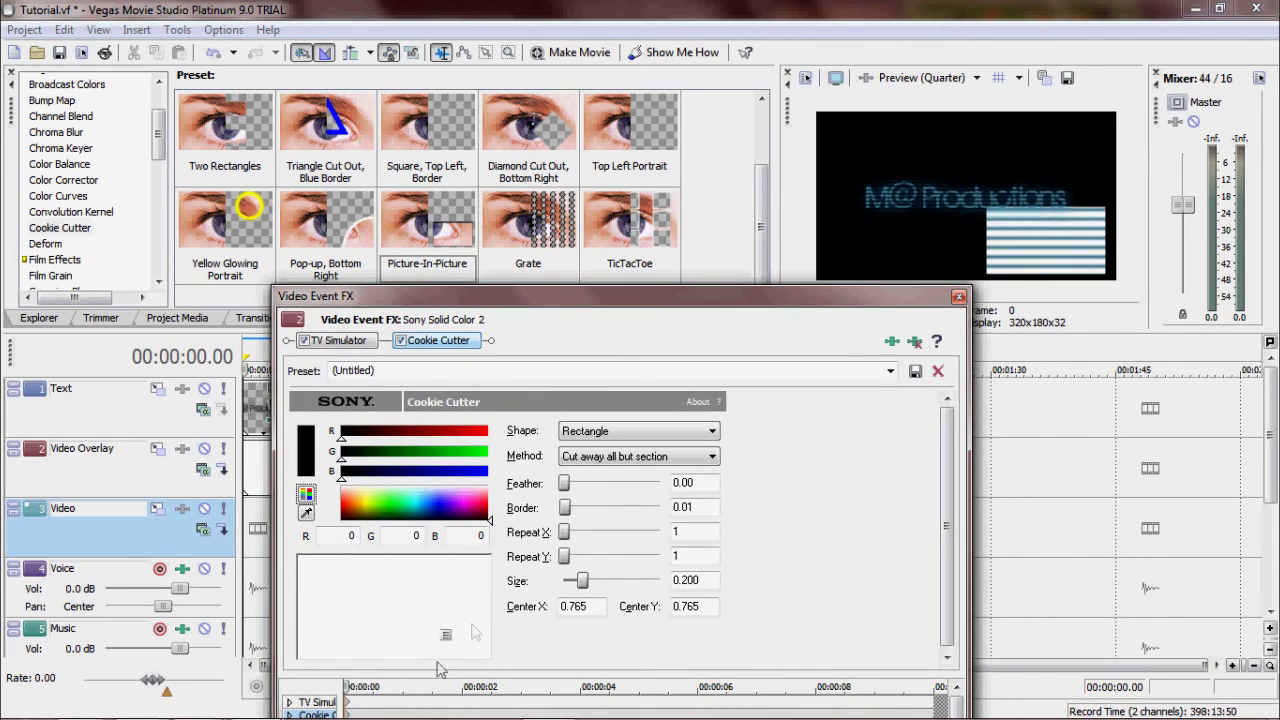
pyautogui.moveTo(448, 635); pyautogui.dragTo(440, 635)
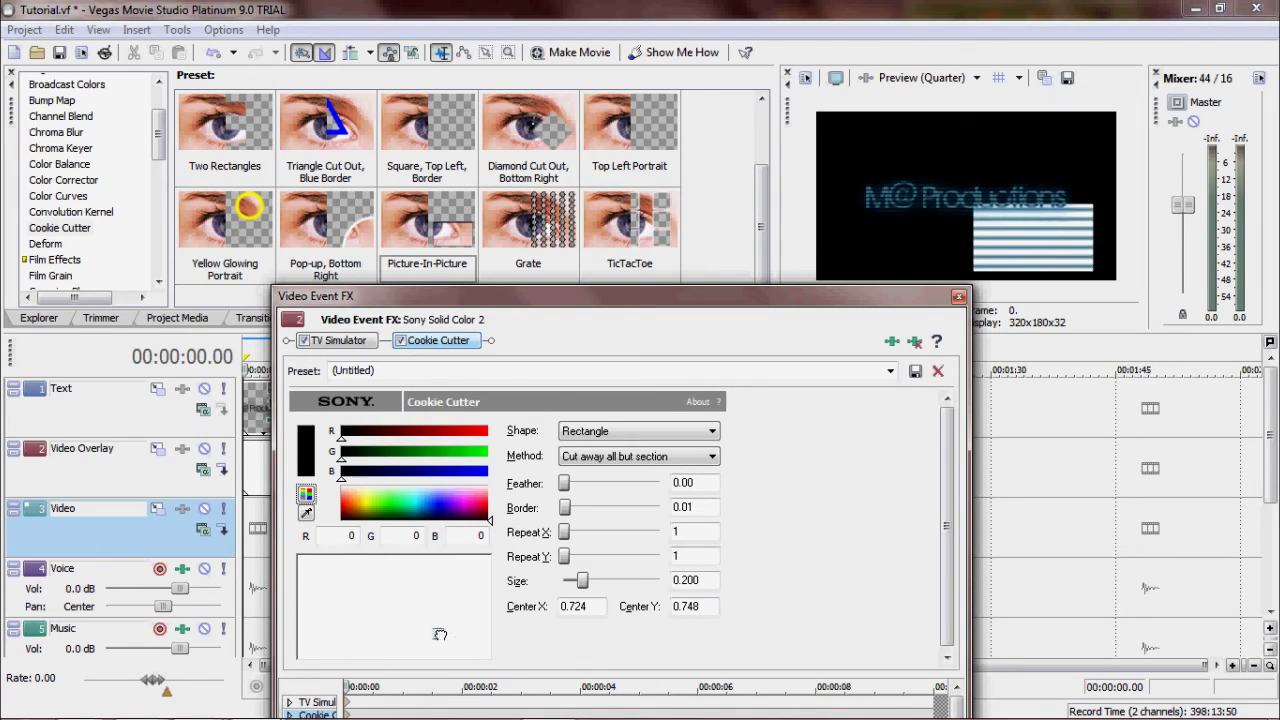
pyautogui.moveTo(440, 634); pyautogui.dragTo(396, 612)
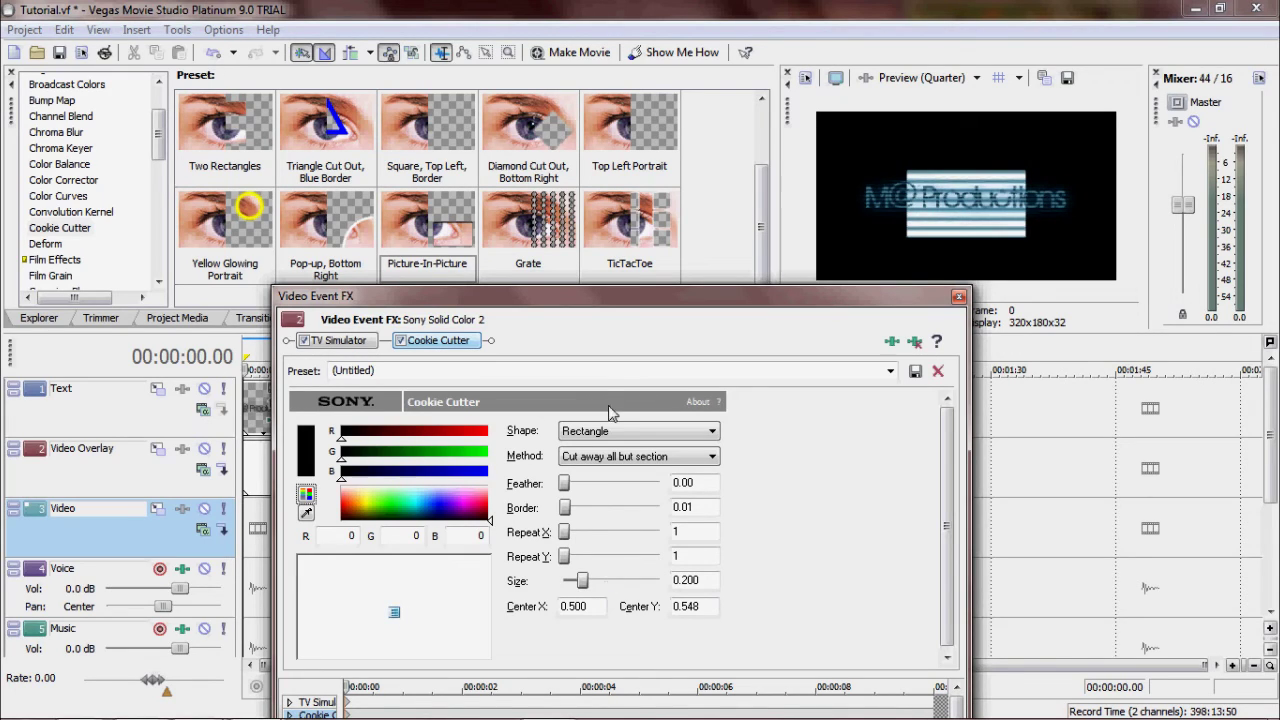
pyautogui.moveTo(563, 484); pyautogui.dragTo(735, 492)
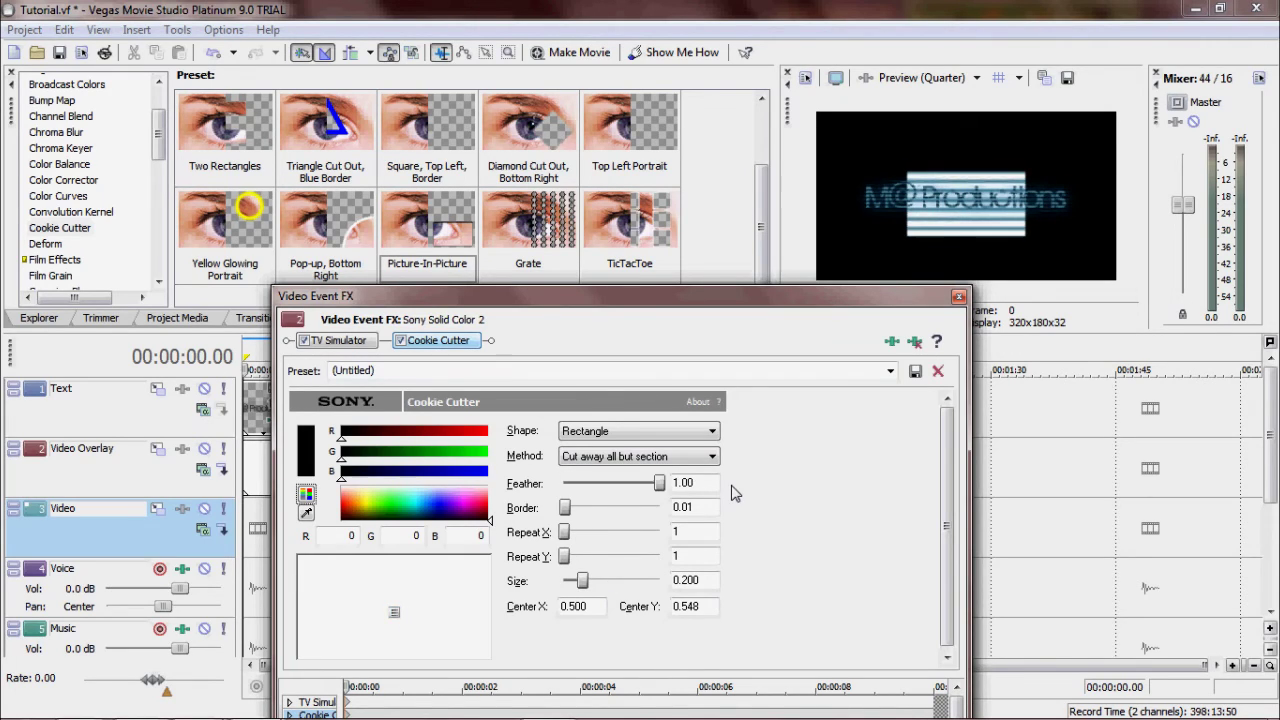
pyautogui.moveTo(582, 584); pyautogui.dragTo(600, 583)
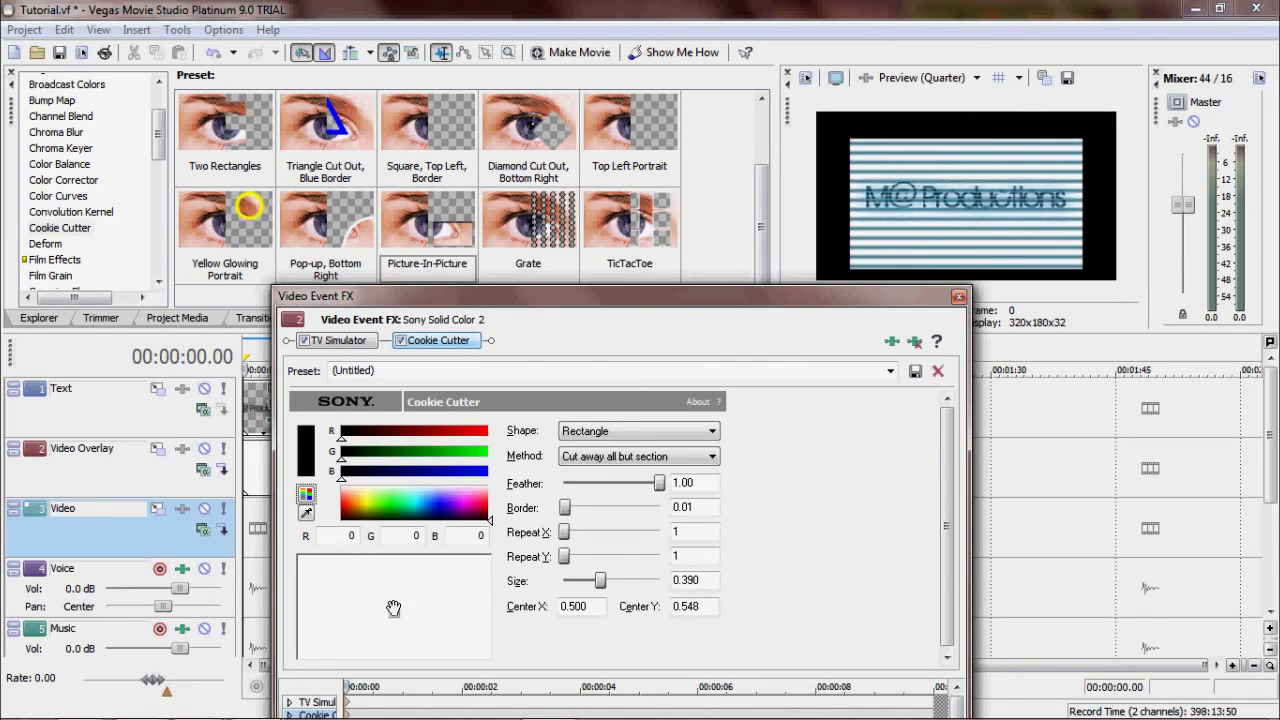
# Set Cookie Cutter Center Y 0.522, Border 0.65 and Size 0.560, then close its settings.
pyautogui.moveTo(393, 608); pyautogui.dragTo(394, 607)
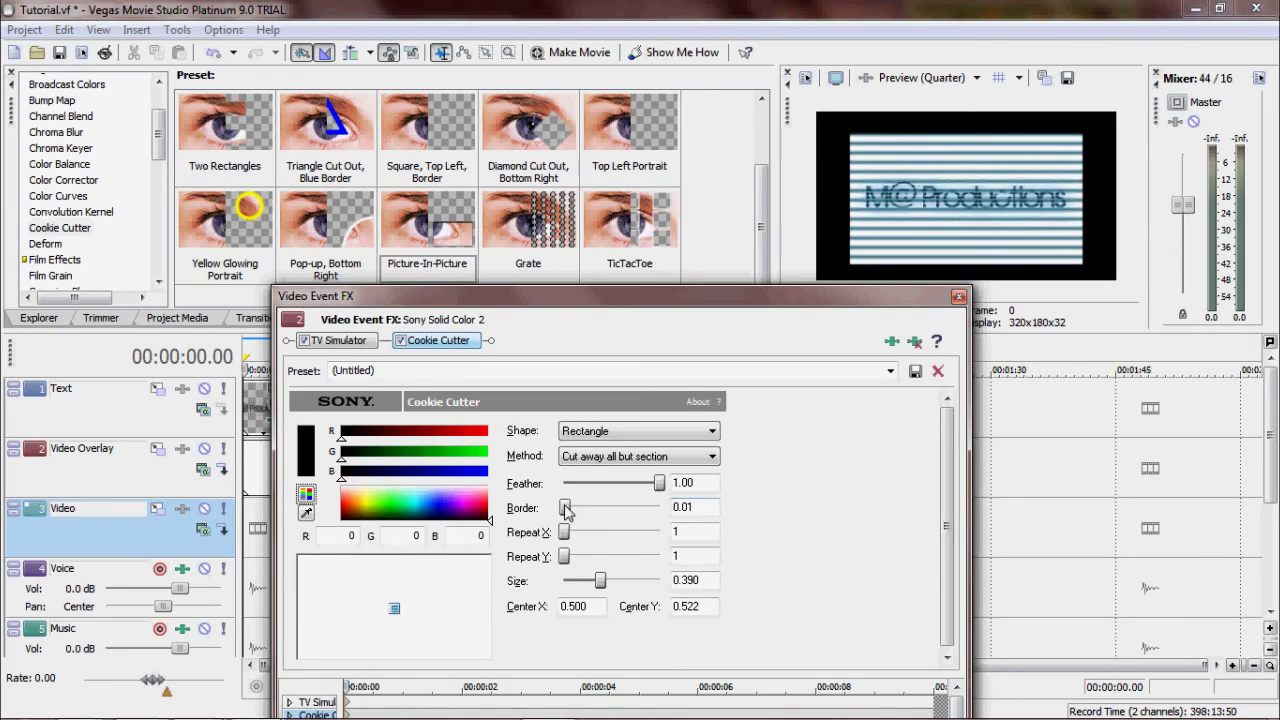
pyautogui.moveTo(566, 510); pyautogui.dragTo(601, 510)
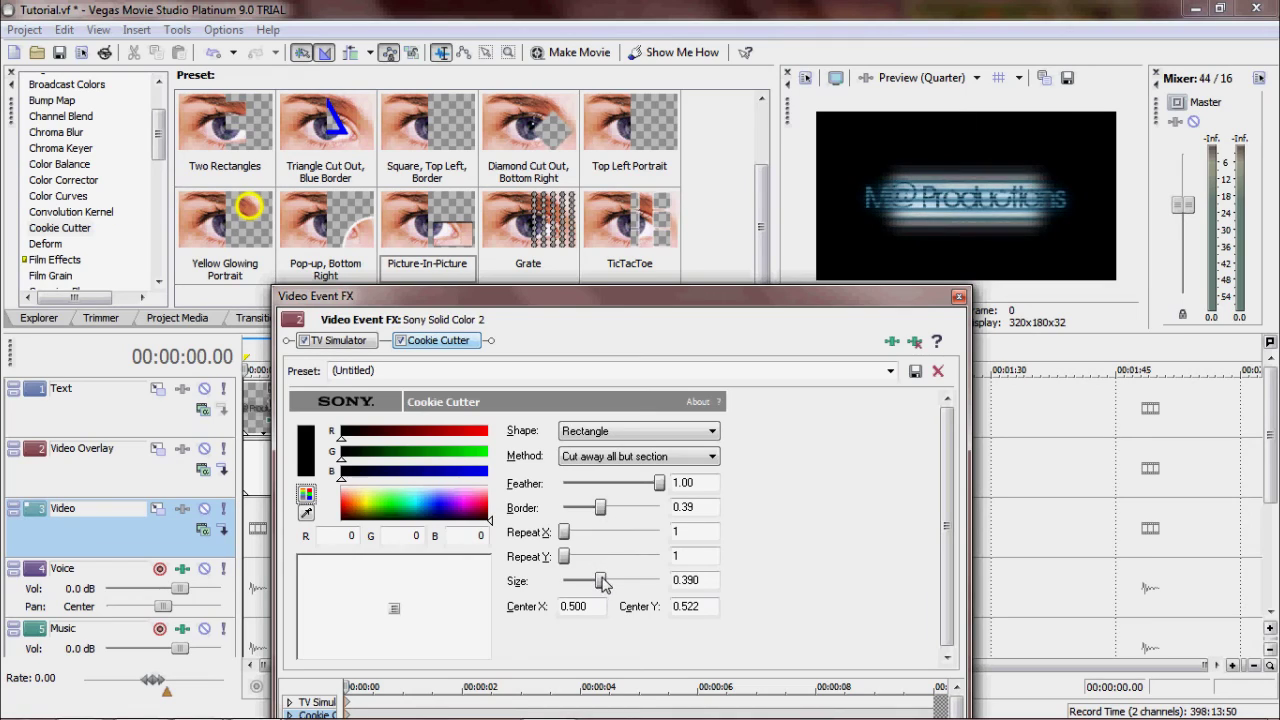
pyautogui.moveTo(603, 584); pyautogui.dragTo(615, 585)
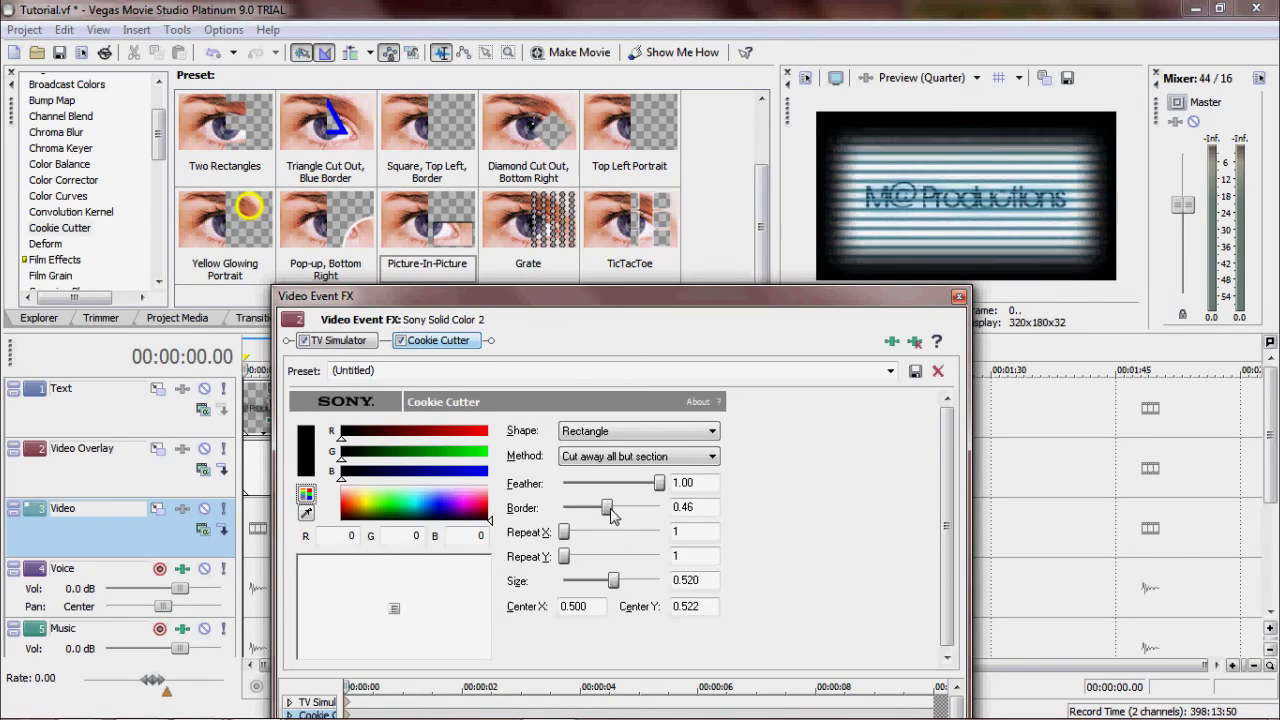
pyautogui.moveTo(612, 513); pyautogui.dragTo(631, 511)
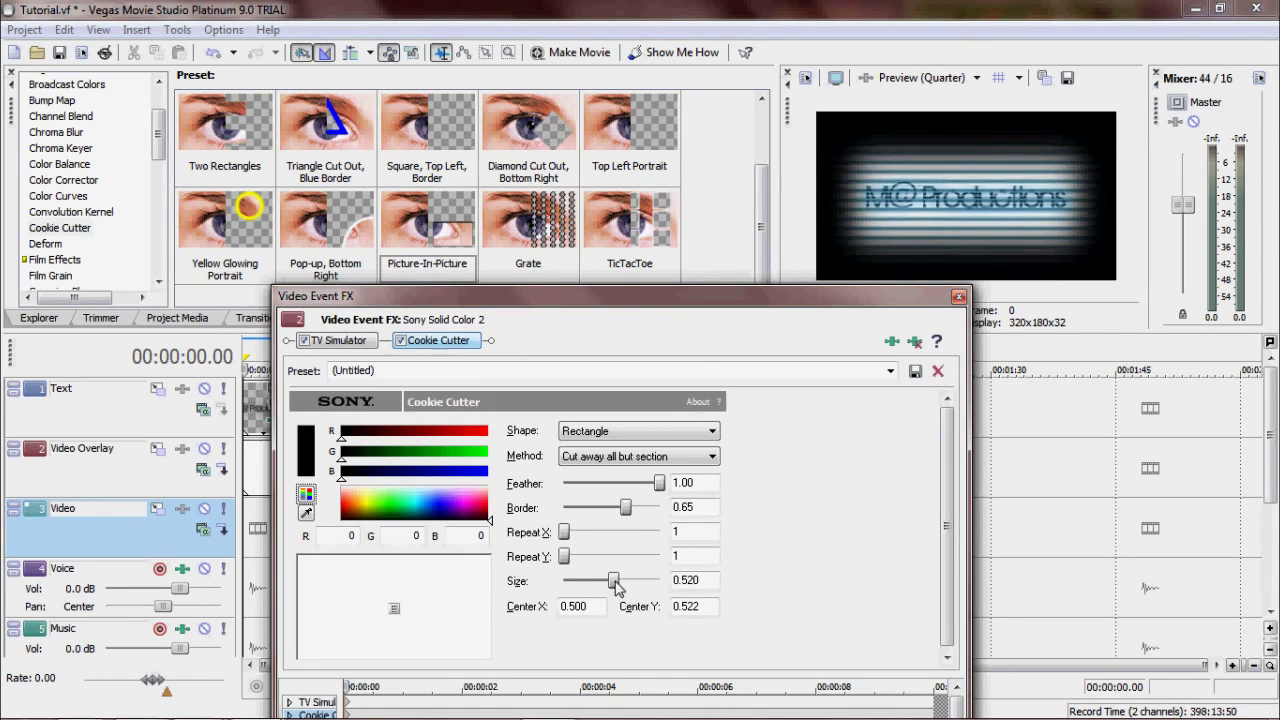
pyautogui.moveTo(614, 583); pyautogui.dragTo(619, 584)
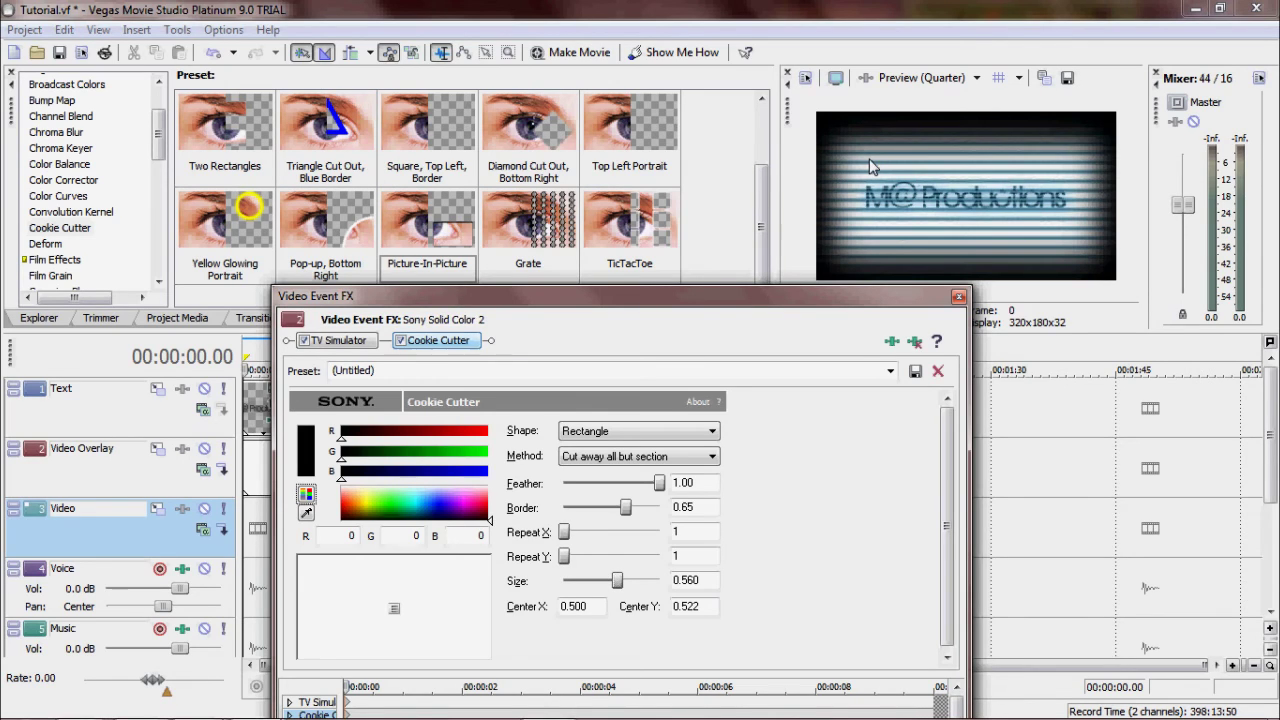
pyautogui.click(959, 297)
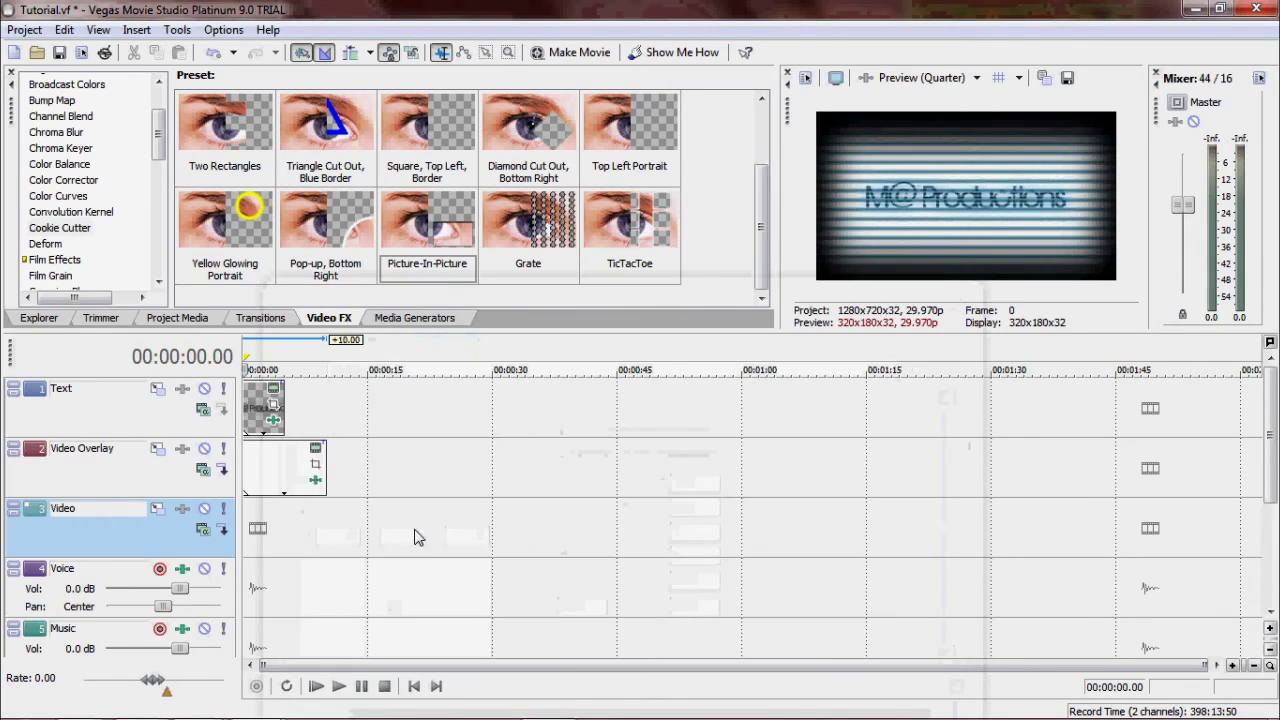
# Play the intro from the start, pause it, and reopen the text clip's TV Simulator settings.
pyautogui.click(313, 690)
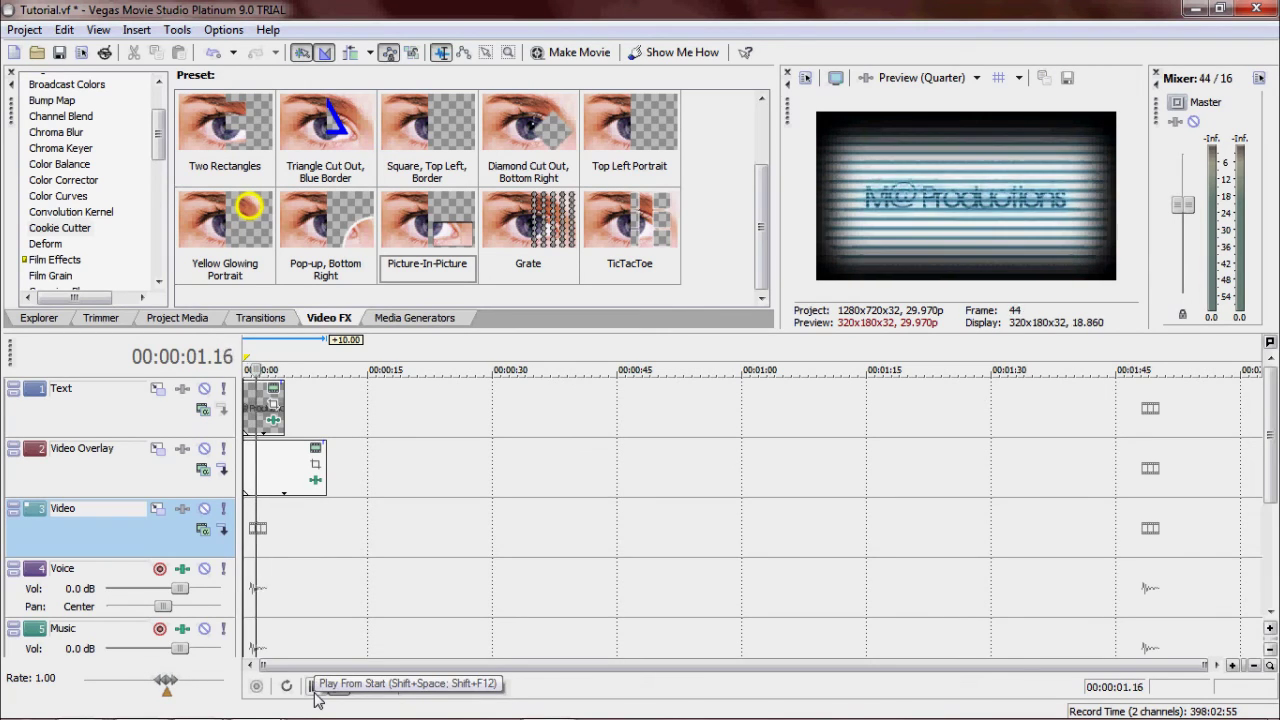
pyautogui.click(313, 690)
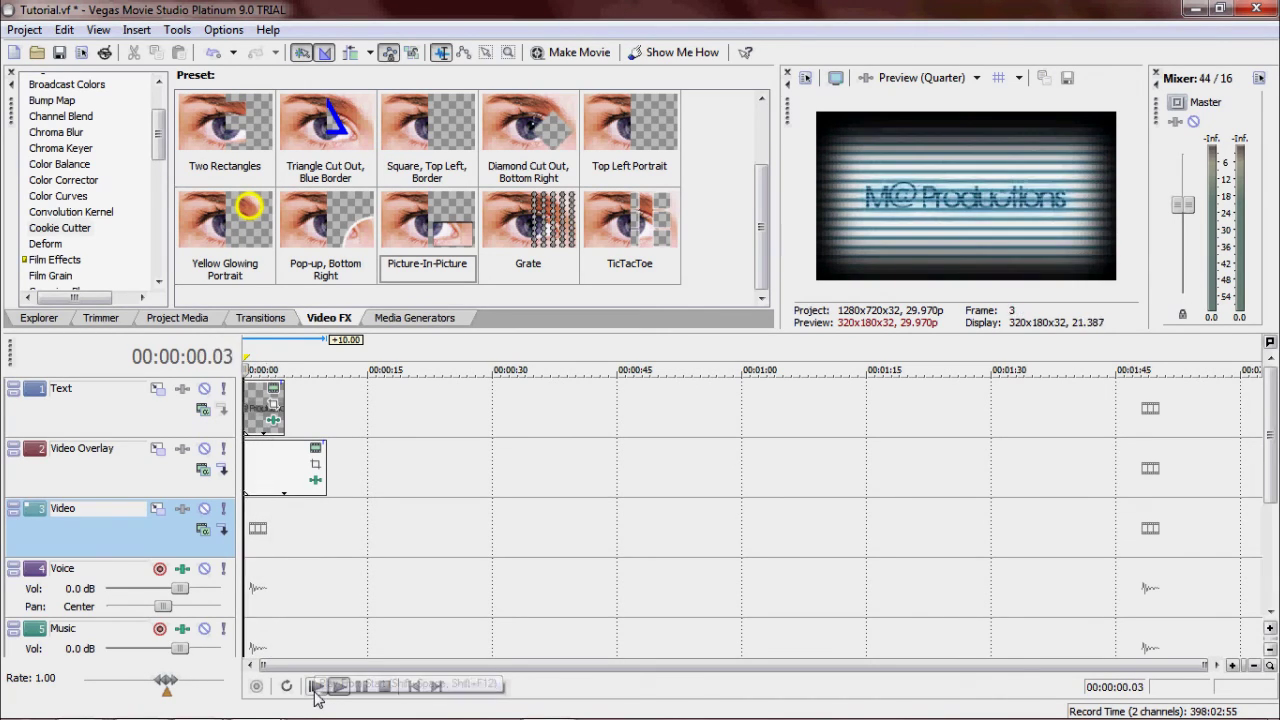
pyautogui.click(361, 686)
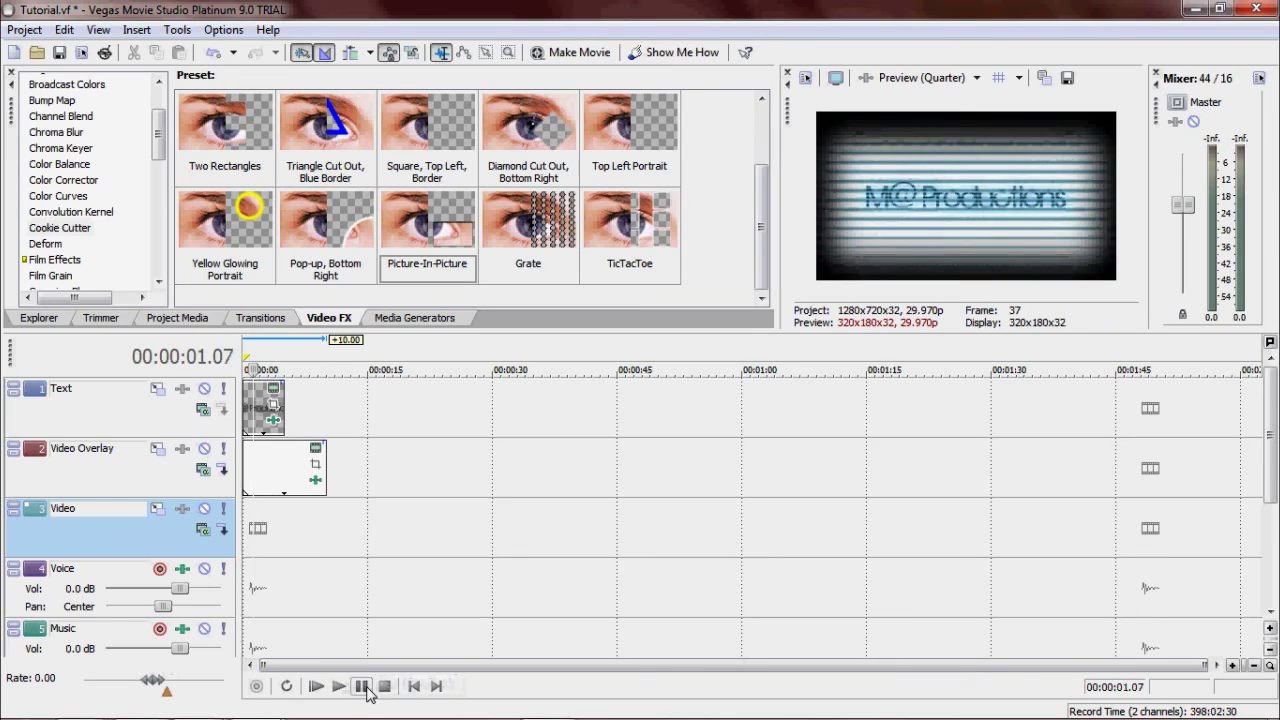
pyautogui.click(273, 404)
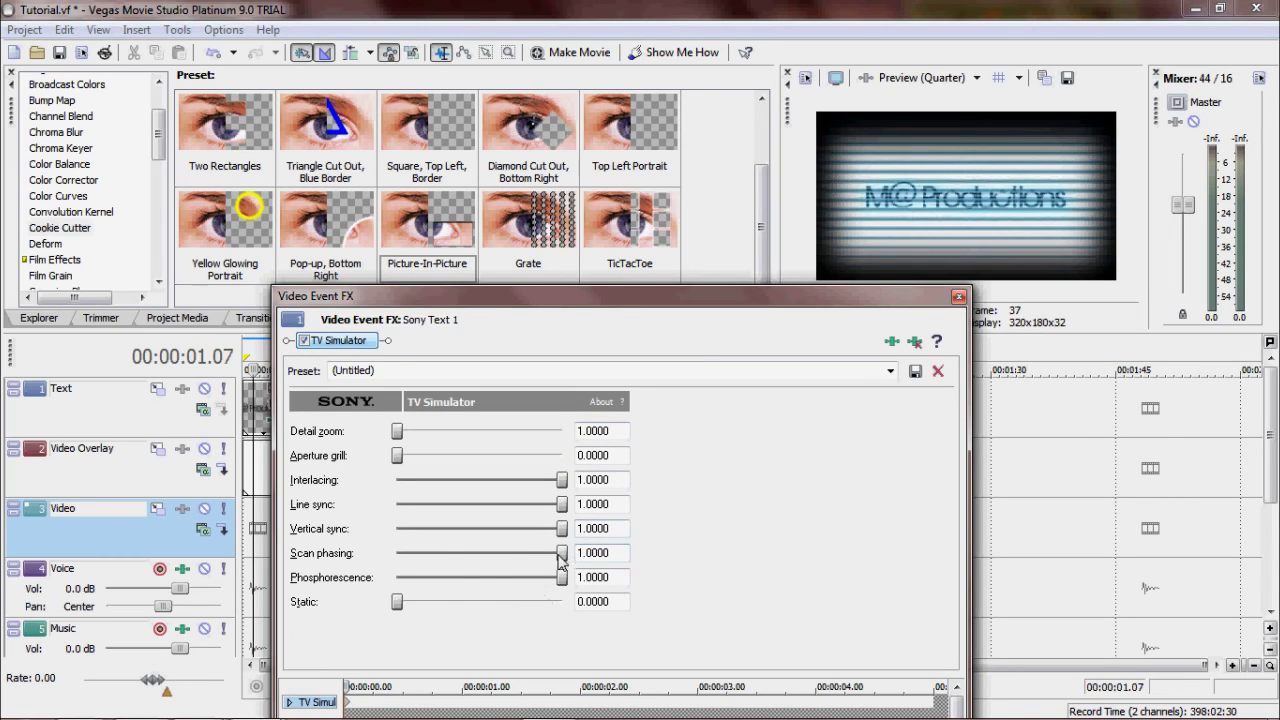
# Set TV Simulator scan phasing to 0.4760, close the effect window, and replay the intro.
pyautogui.moveTo(560, 562); pyautogui.dragTo(476, 582)
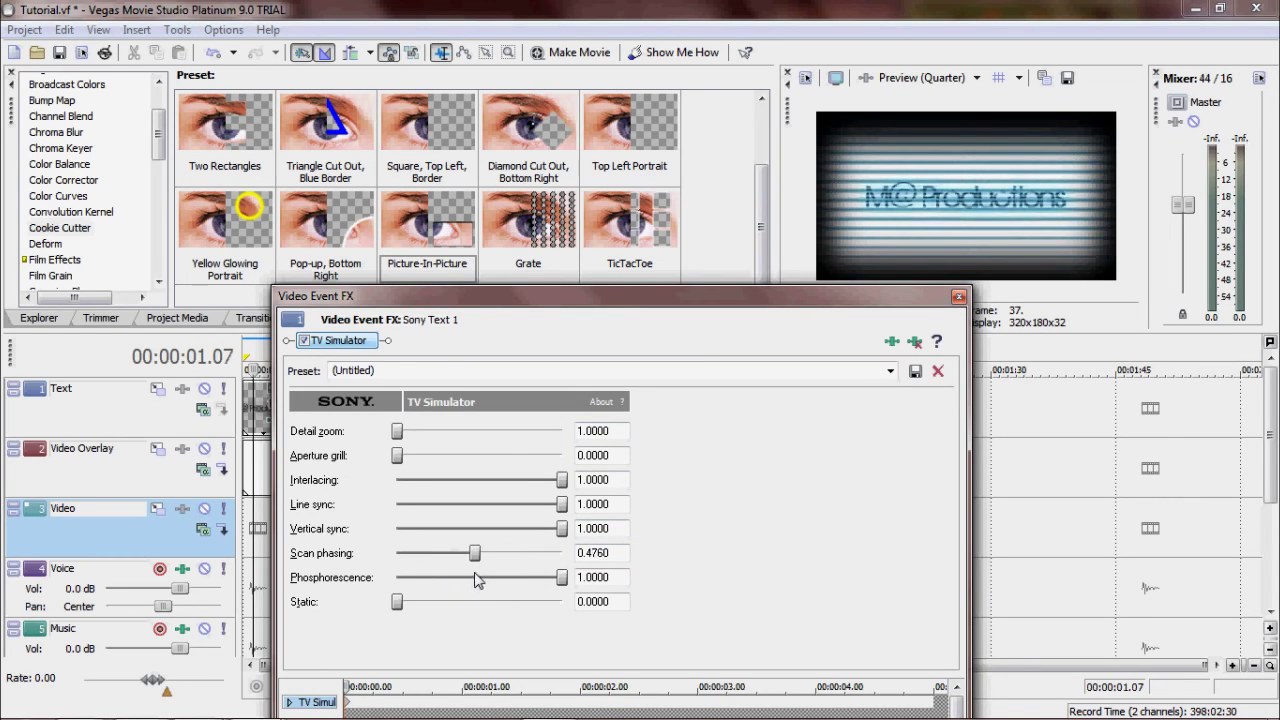
pyautogui.click(958, 297)
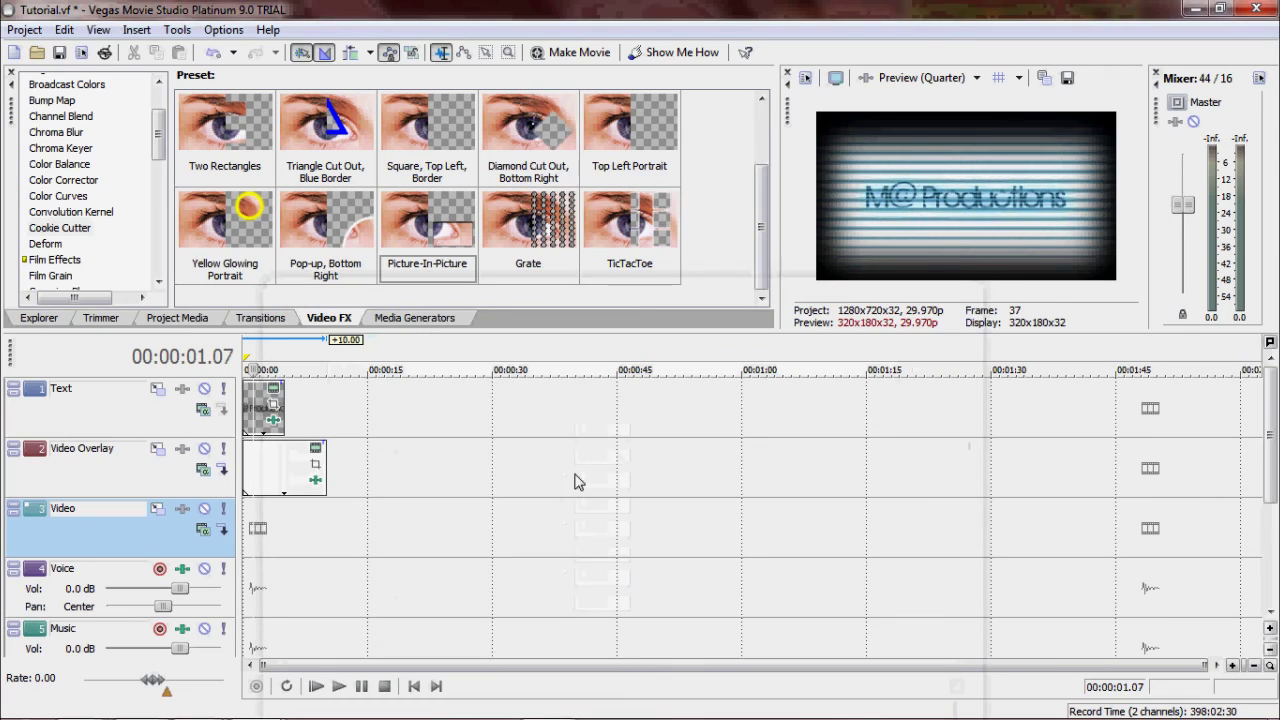
pyautogui.click(323, 686)
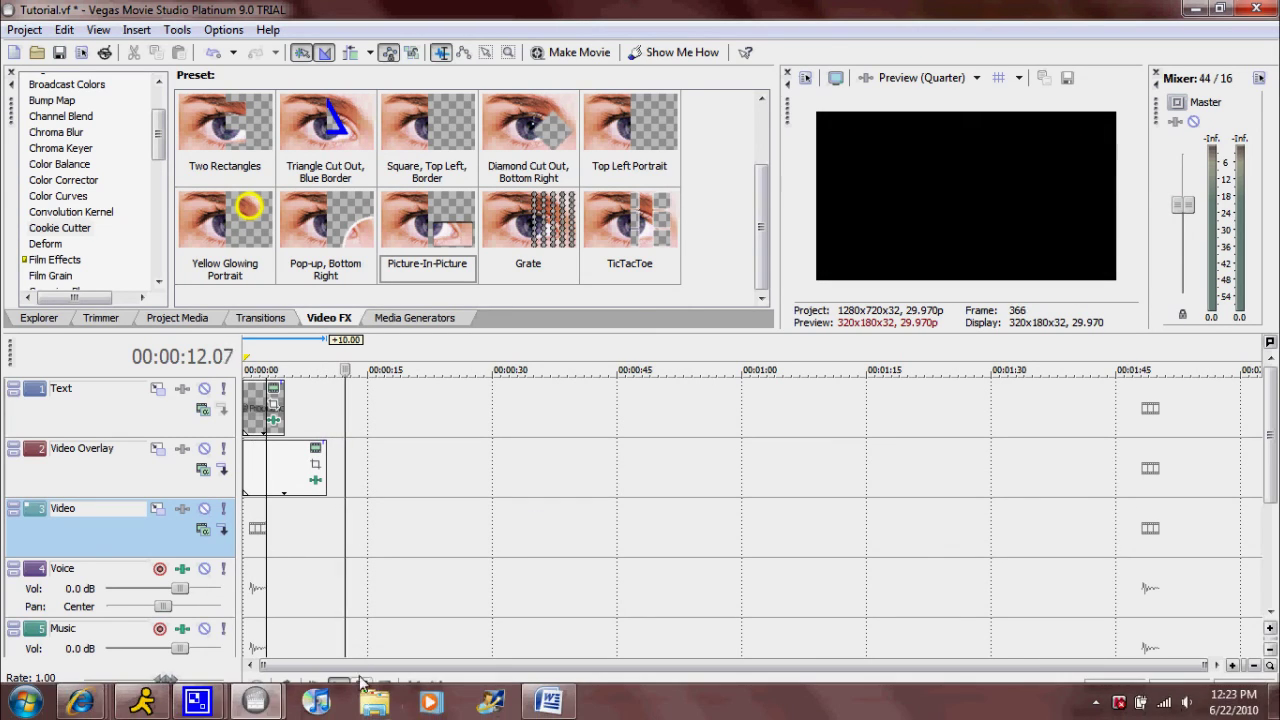
# Pause playback and scrub back to about 00:00:01.23 to show the scanlined title.
pyautogui.click(362, 686)
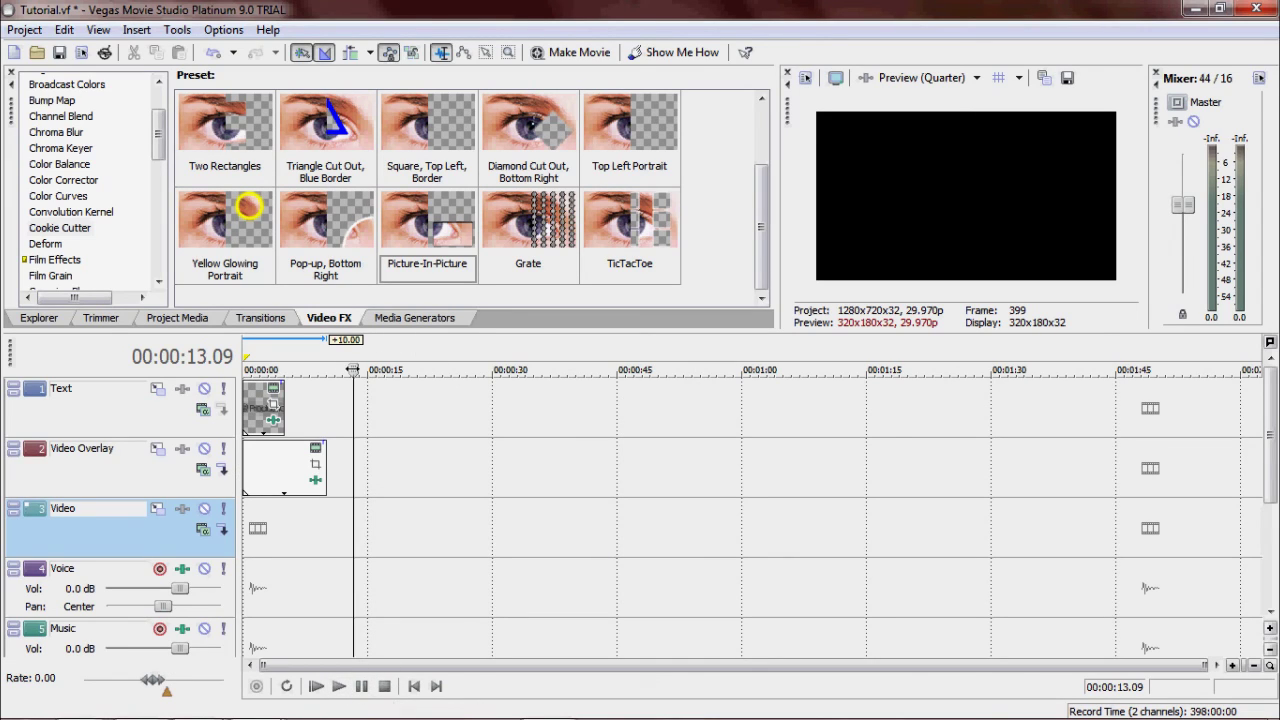
pyautogui.moveTo(352, 370); pyautogui.dragTo(257, 370)
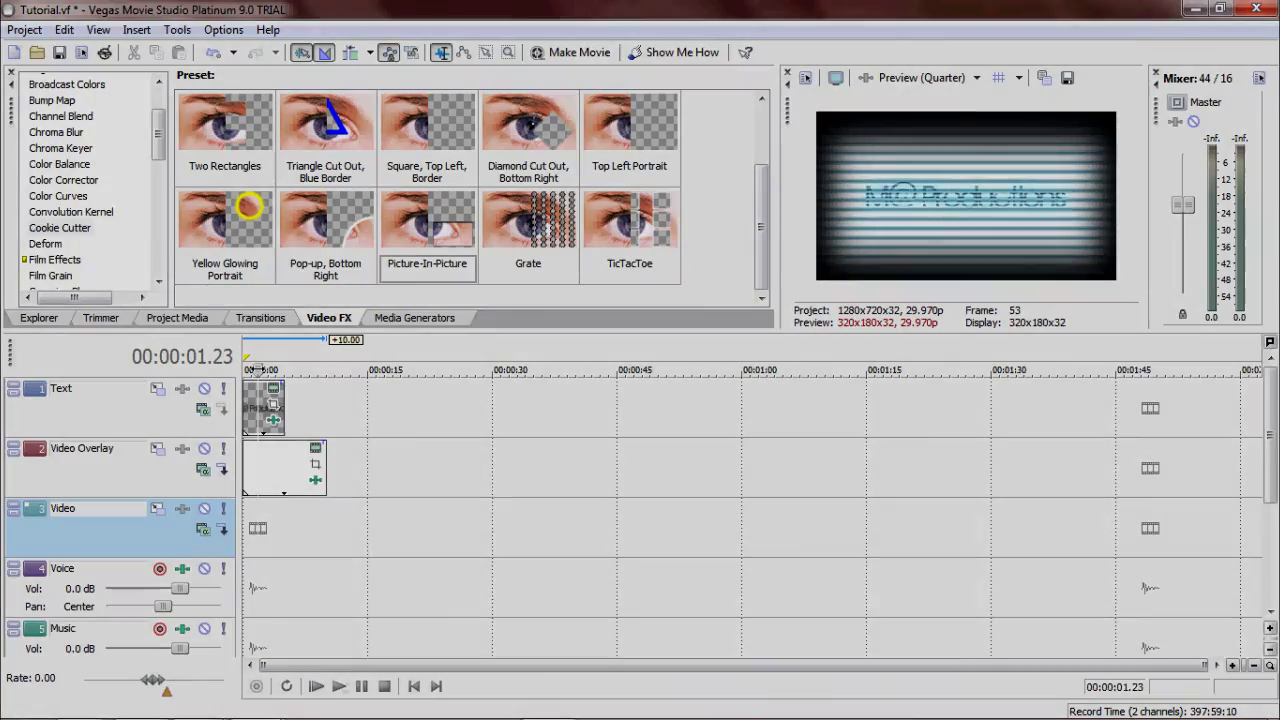